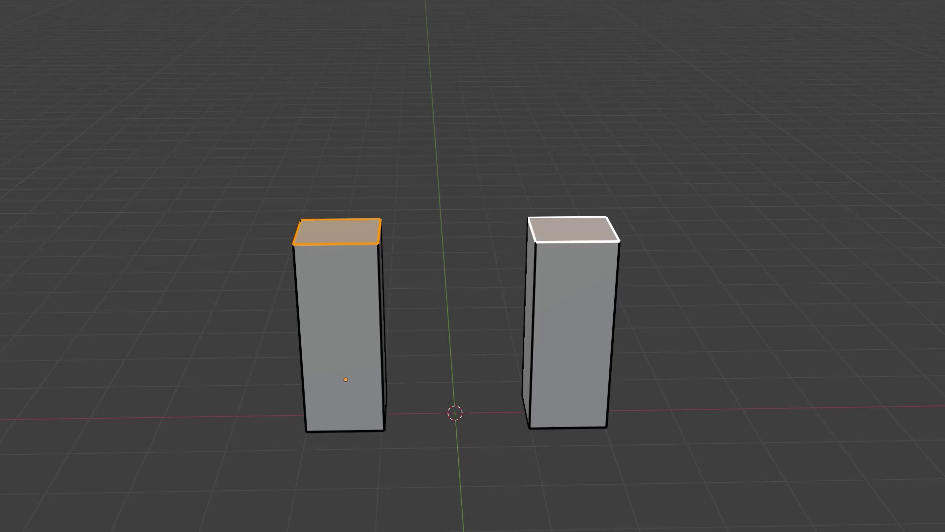
Bridge the two selected box tops with Bridge Edge Loops to form a connecting face.
key(ctrl+e)
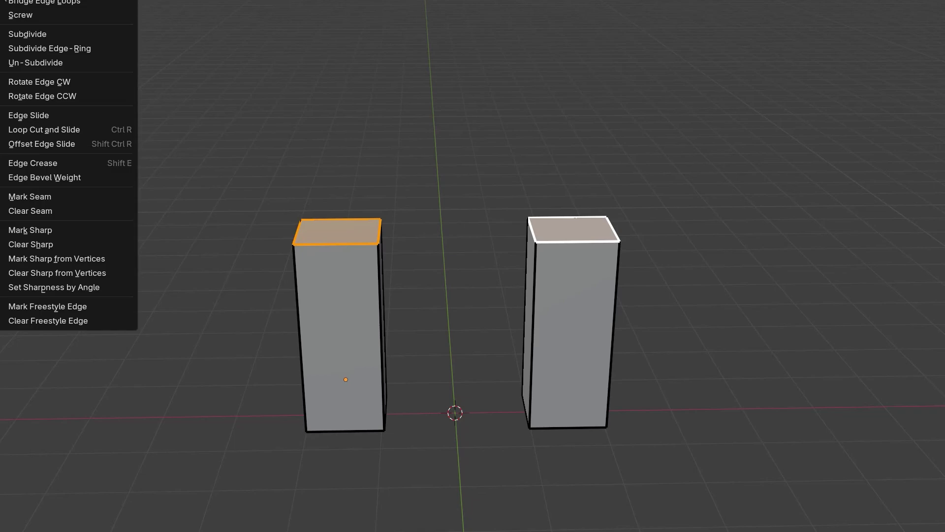
click(7, 2)
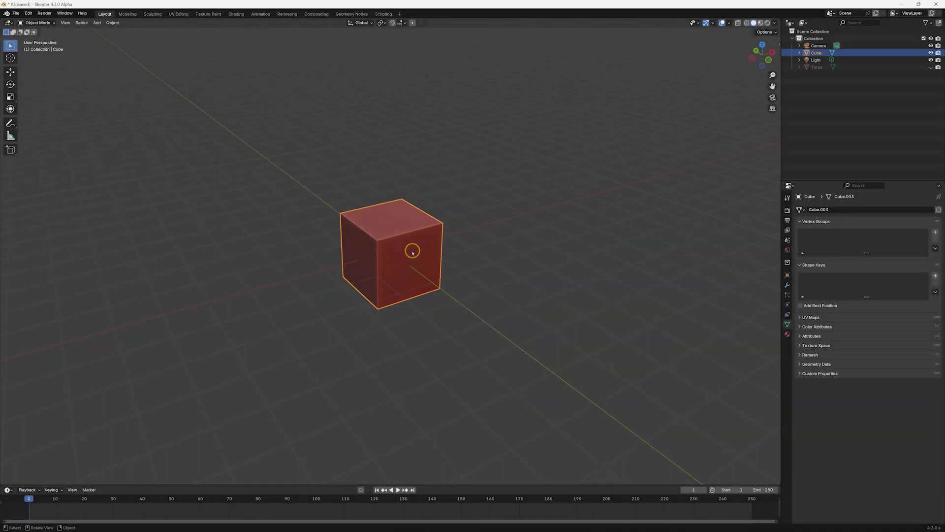
Subdivide the whole cube in Edit Mode with Number of Cuts set to 3.
key(Tab)
right_click(401, 211)
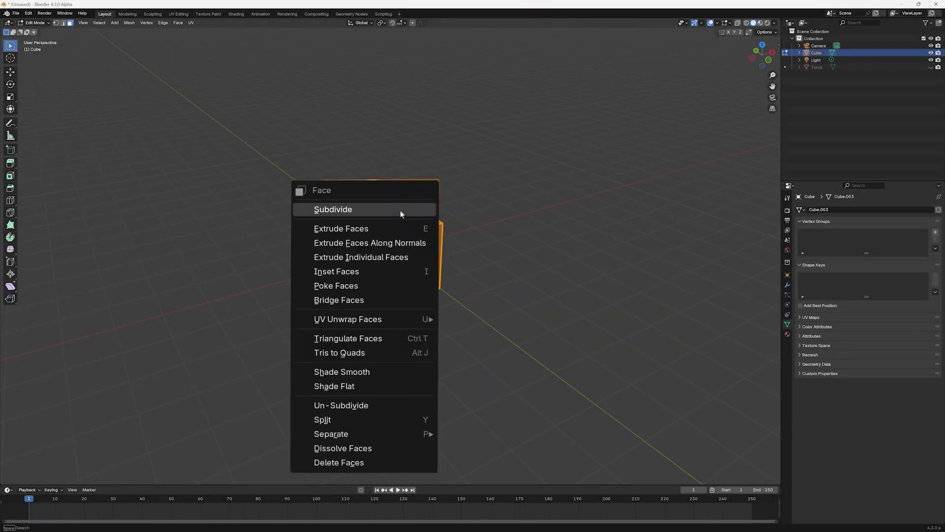
click(392, 213)
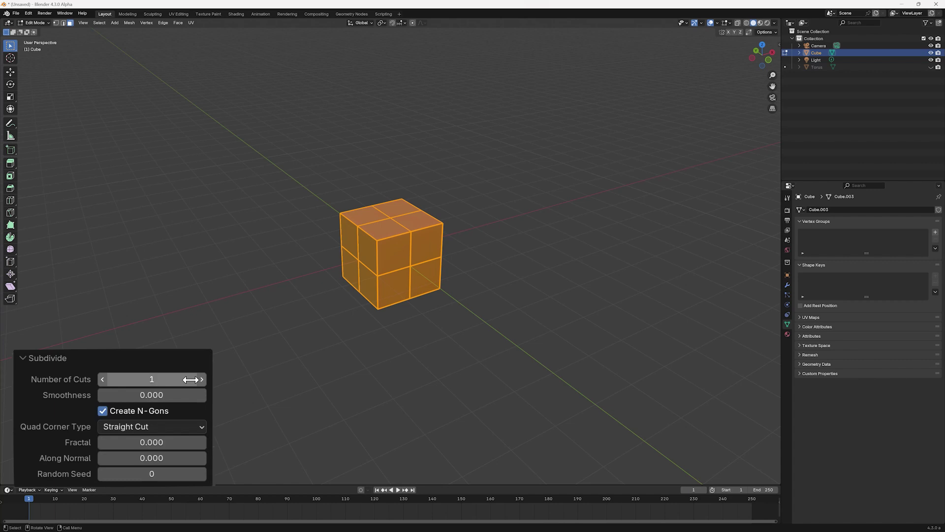
click(202, 379)
click(202, 379)
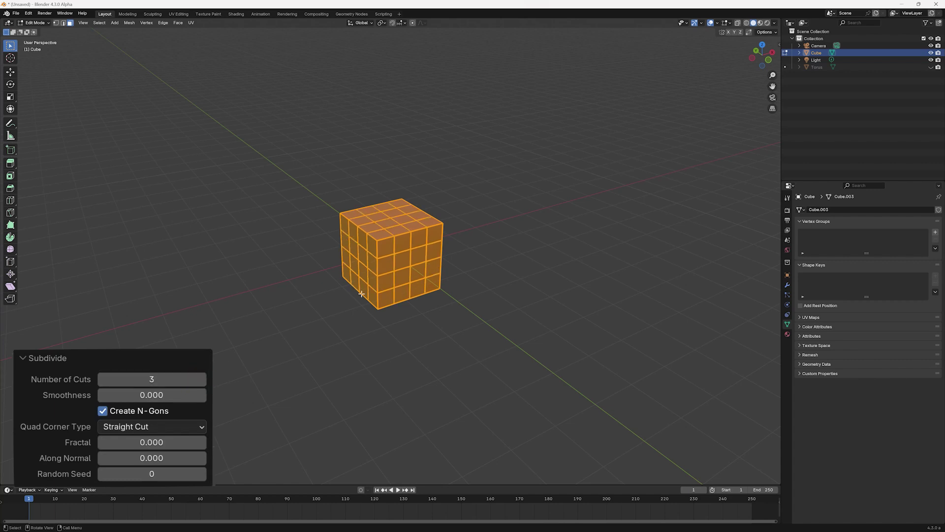
Select a 2x2 block of front faces and delete them to open a hole.
click(477, 297)
shift+click(402, 260)
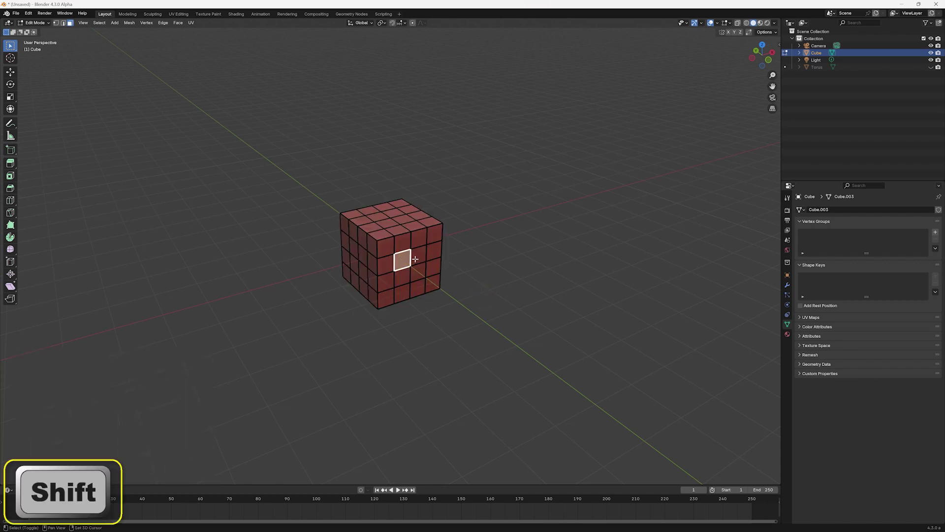
shift+click(419, 254)
shift+click(416, 272)
middle_drag(406, 275, 423, 310)
shift+click(384, 253)
key(x)
click(359, 304)
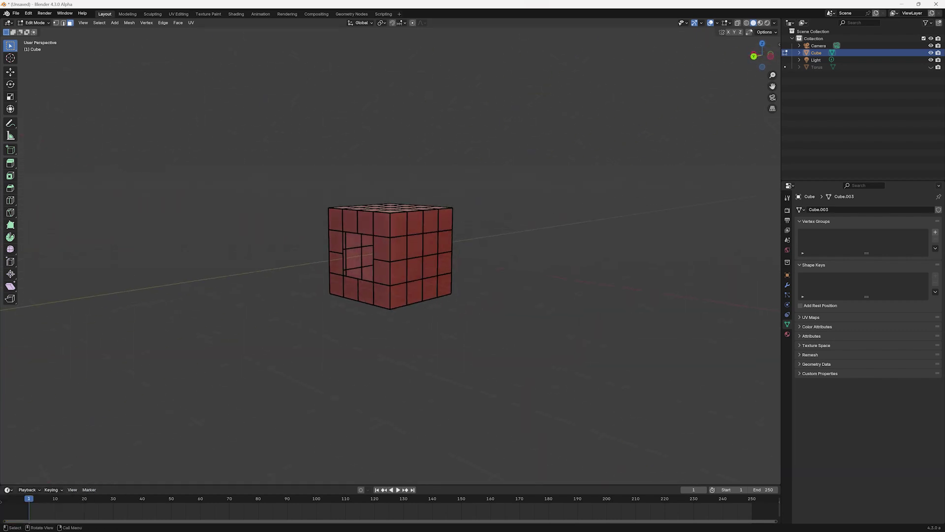
click(717, 23)
click(668, 297)
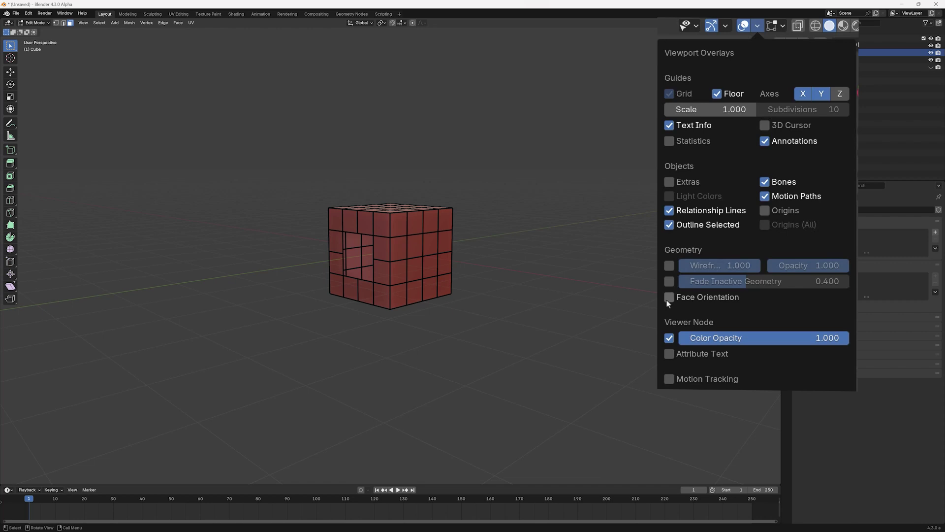
middle_drag(515, 213, 545, 217)
click(717, 22)
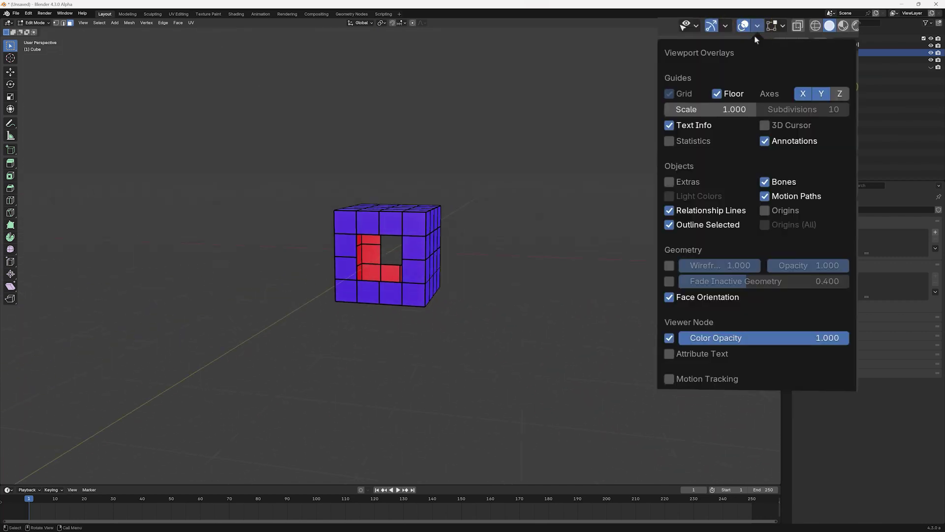
click(669, 298)
middle_drag(616, 172, 672, 142)
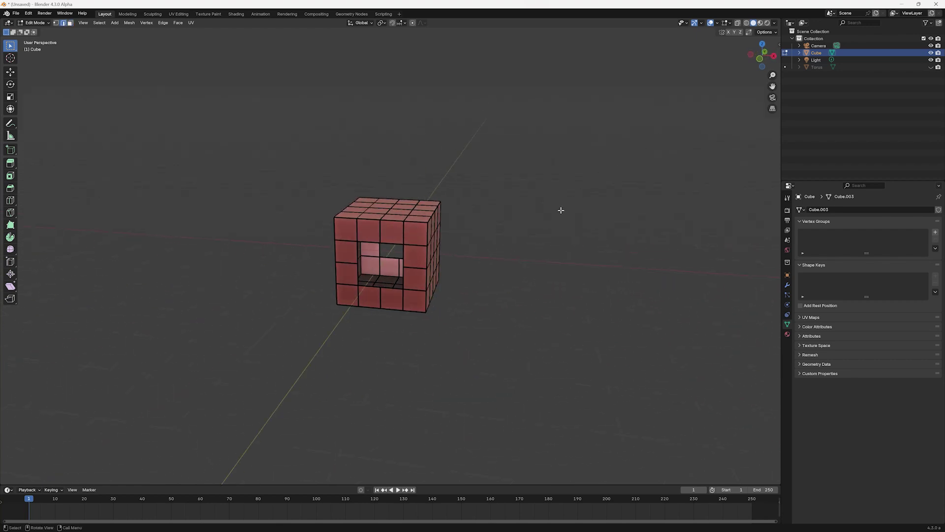
Bridge the selected hole edge loops so inner walls line the square opening through the cube.
middle_drag(561, 211, 593, 234)
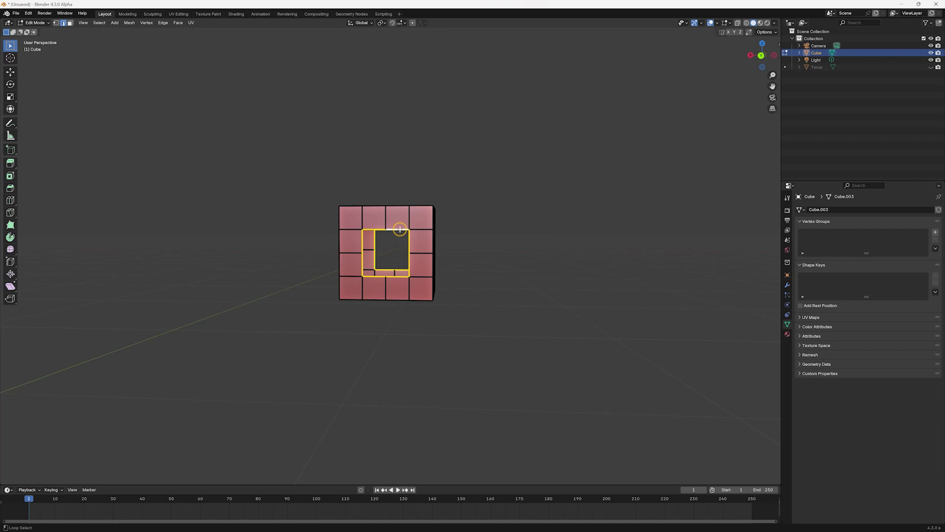
middle_drag(400, 229, 304, 132)
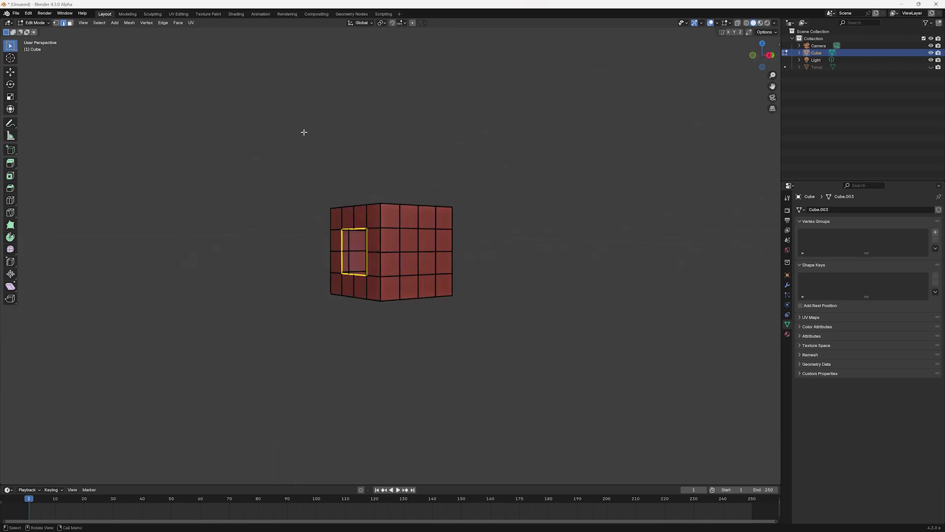
click(162, 23)
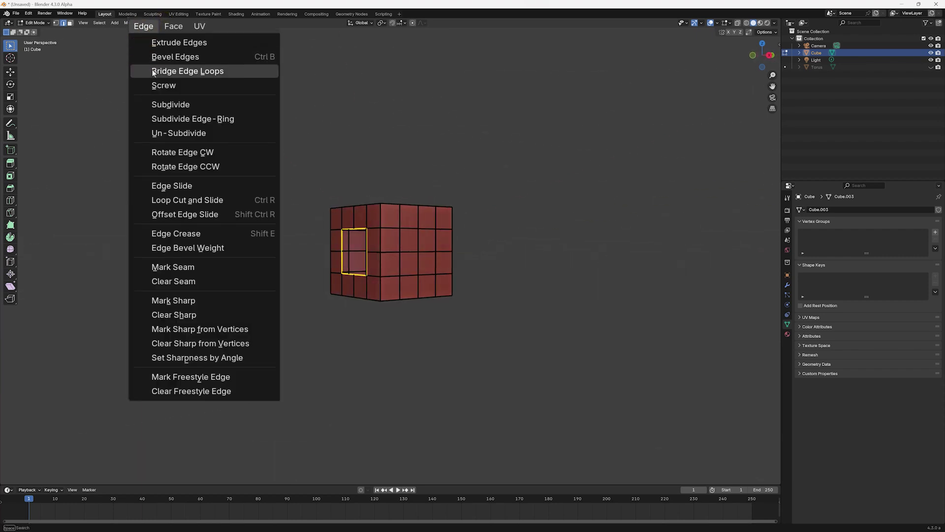
click(153, 72)
middle_drag(454, 235, 479, 244)
click(455, 247)
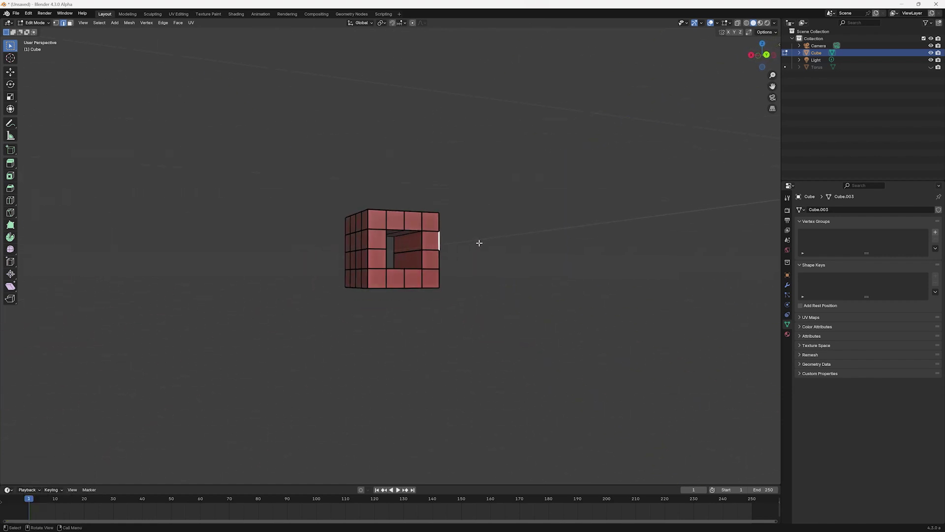
Undo the tunnel bridge and instead bridge the selected 2x2 front face loops.
key(ctrl+z)
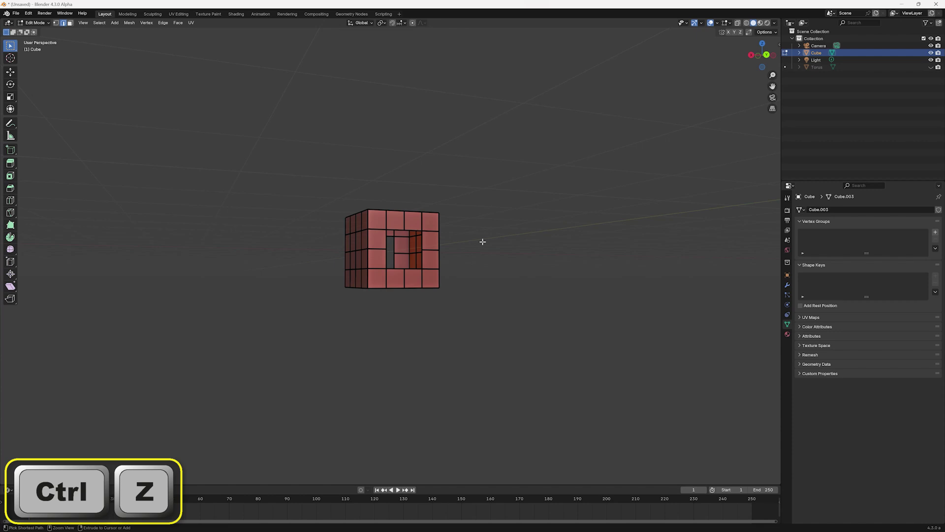
middle_drag(482, 241, 501, 249)
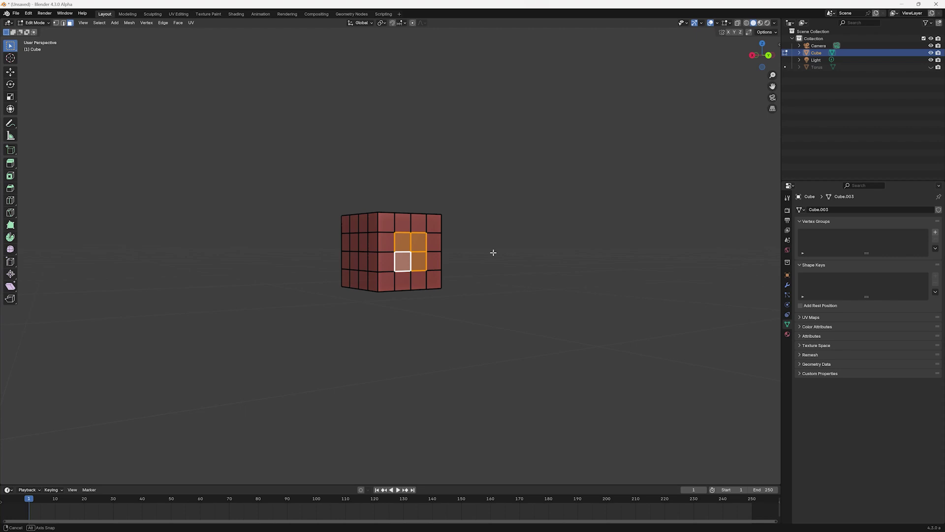
middle_drag(493, 252, 493, 252)
click(162, 23)
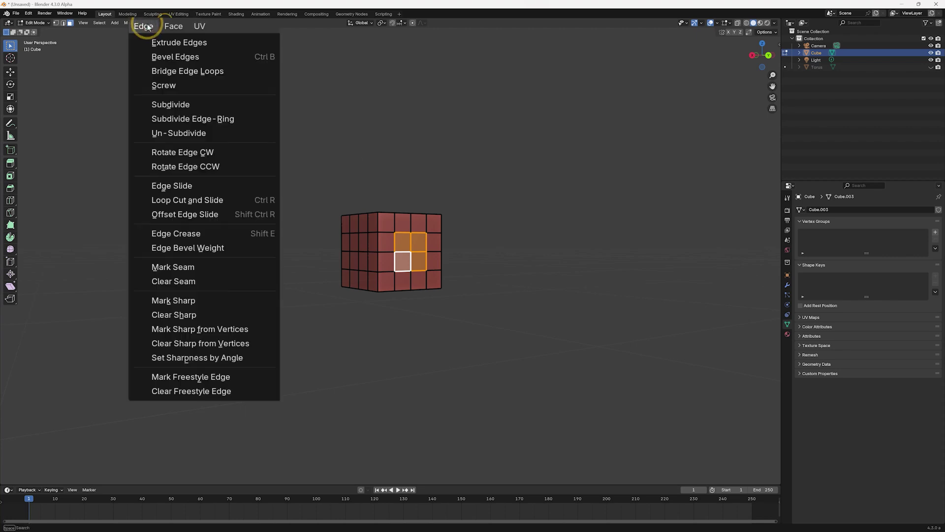
click(165, 70)
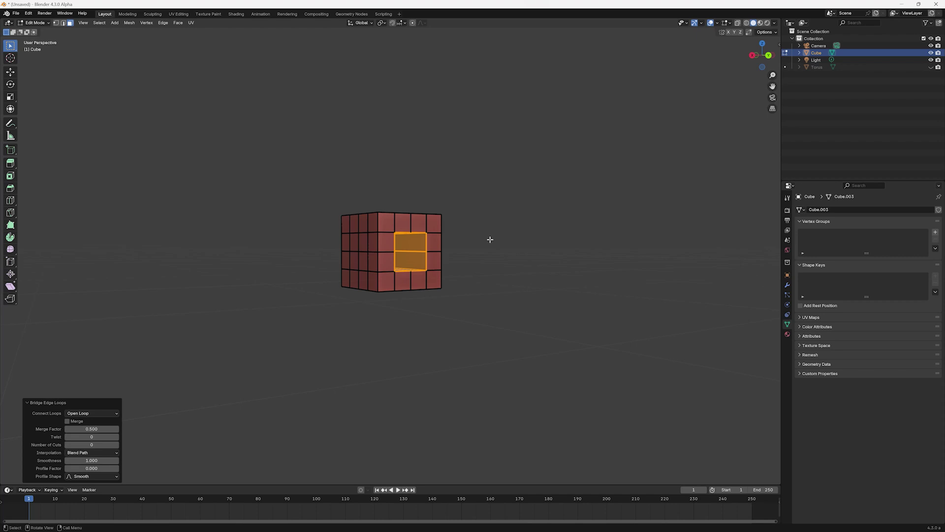
middle_drag(490, 240, 546, 255)
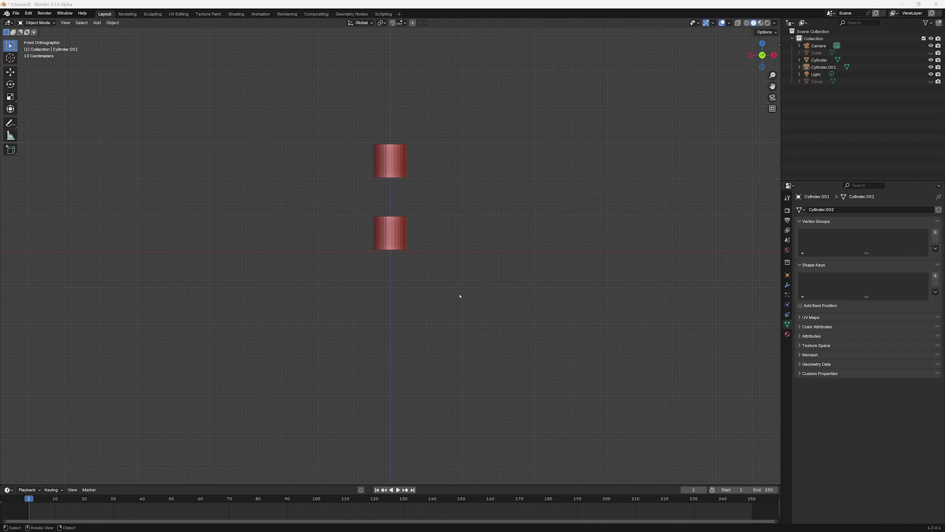
Join the lower and upper cylinders into one object with Ctrl+J.
click(394, 237)
shift+click(395, 161)
key(ctrl+j)
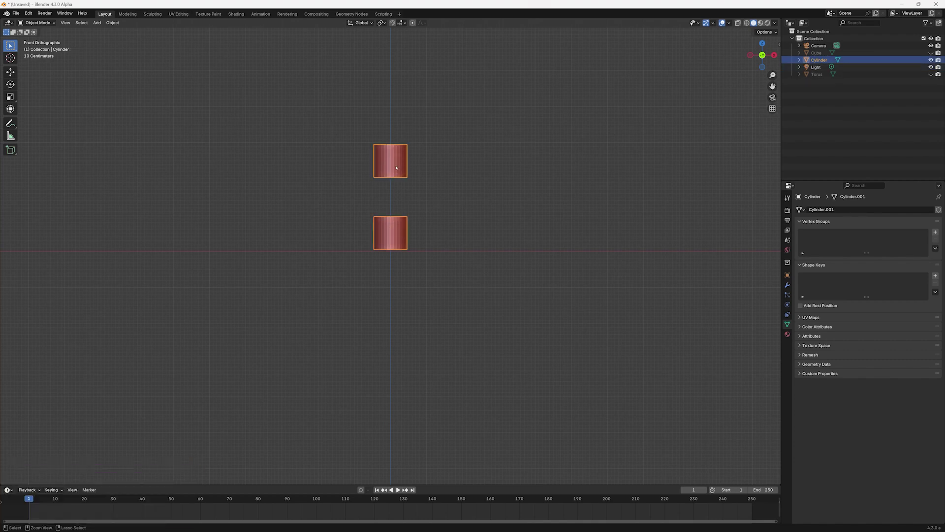
Bridge the upper cylinder's bottom loop to the lower cylinder's top loop into one tube.
key(Tab)
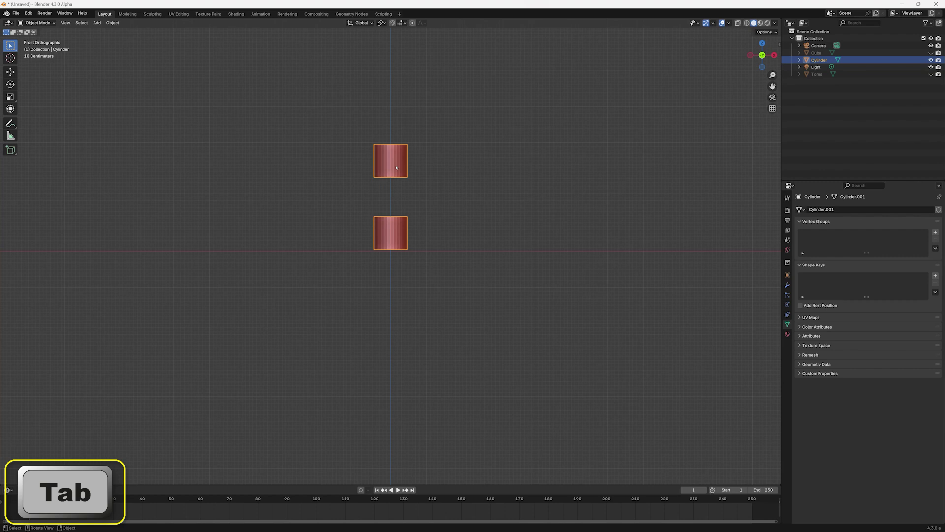
middle_drag(395, 168, 448, 177)
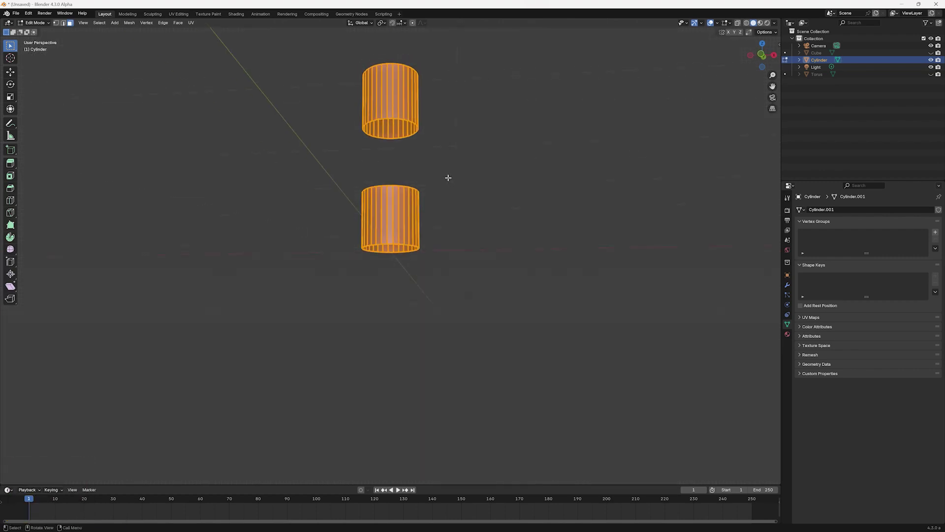
click(416, 142)
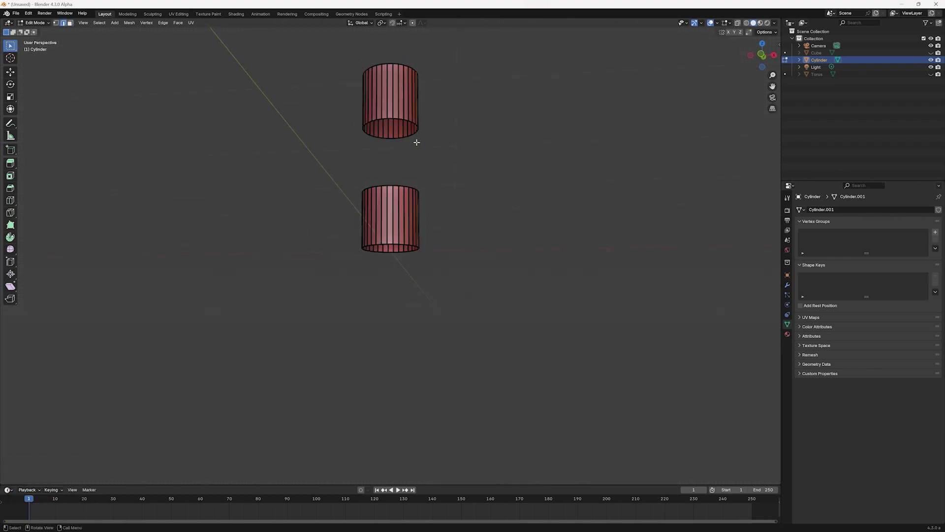
alt+click(403, 119)
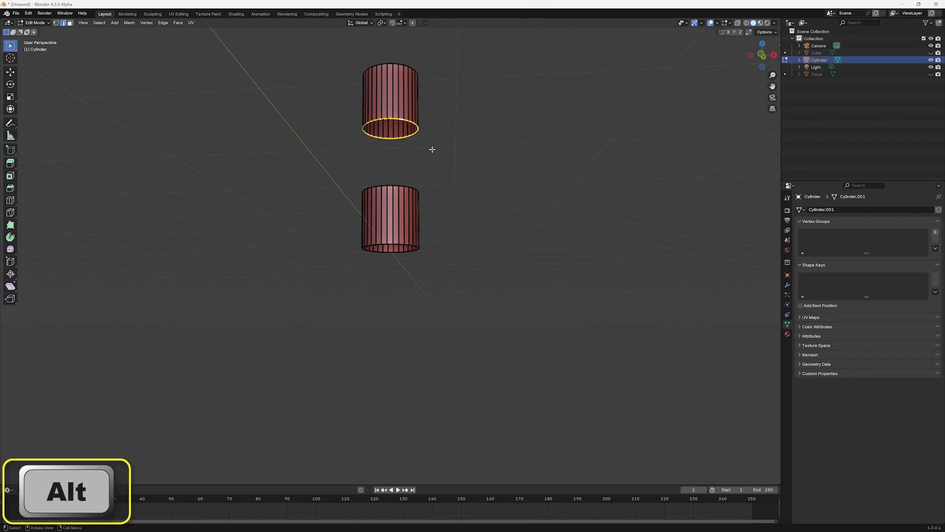
alt+shift+click(403, 185)
middle_drag(445, 190, 428, 202)
click(163, 22)
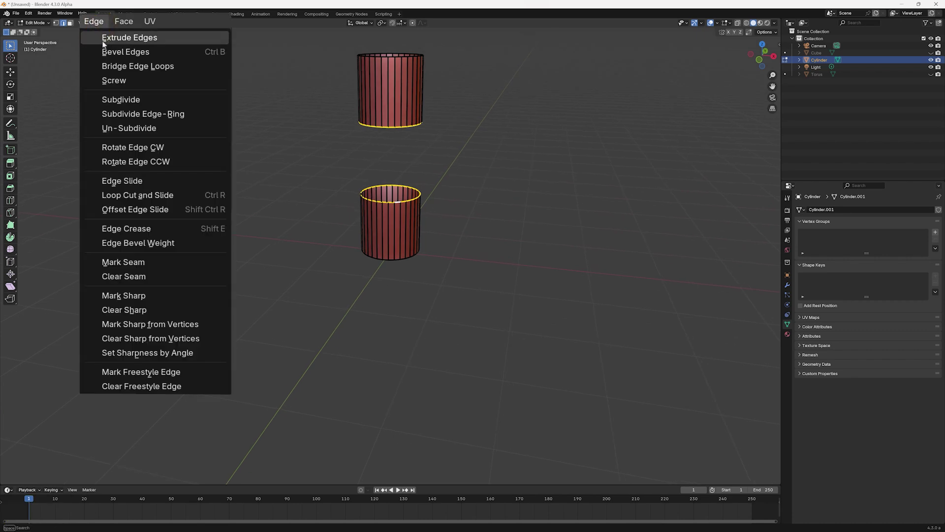
click(115, 68)
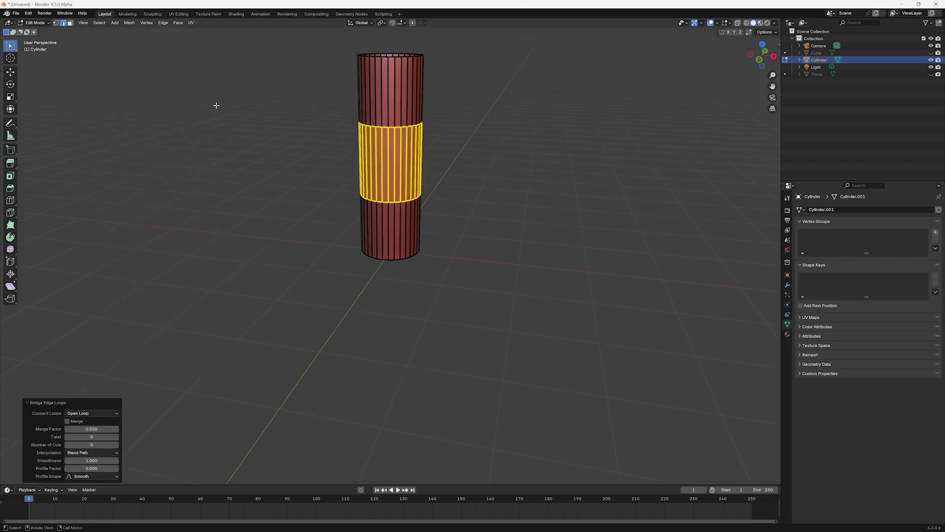
mouse_move(536, 300)
middle_down()
mouse_move(621, 354)
mouse_move(542, 296)
middle_up()
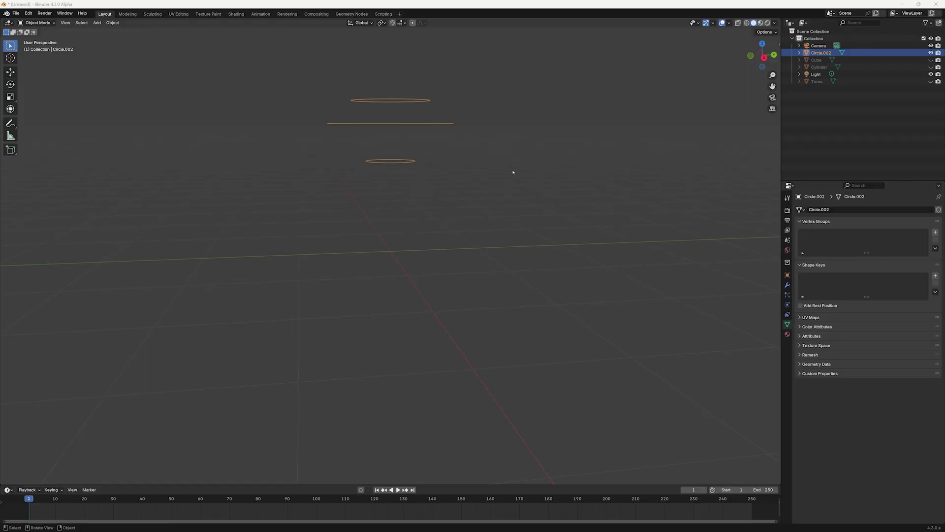
middle_drag(513, 172, 437, 147)
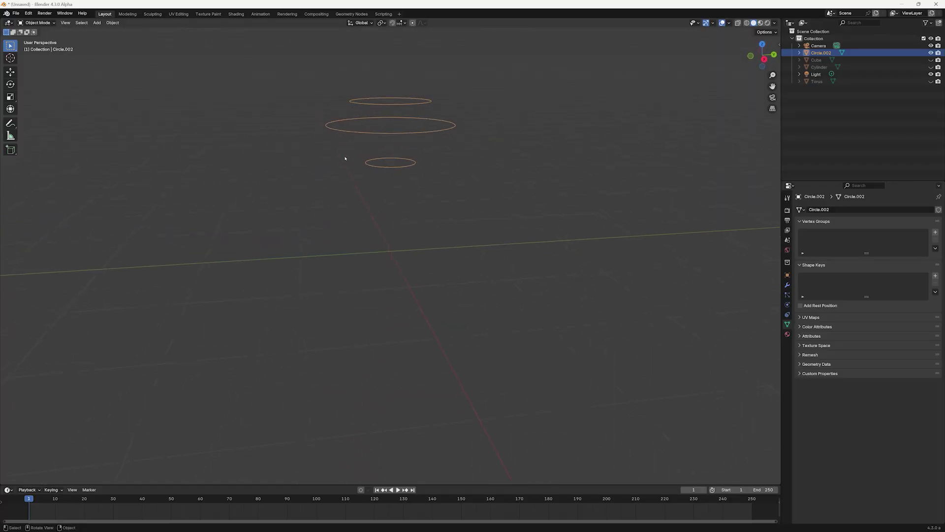
Bridge all three stacked circles of different sizes into a single curved shell.
key(Tab)
click(162, 23)
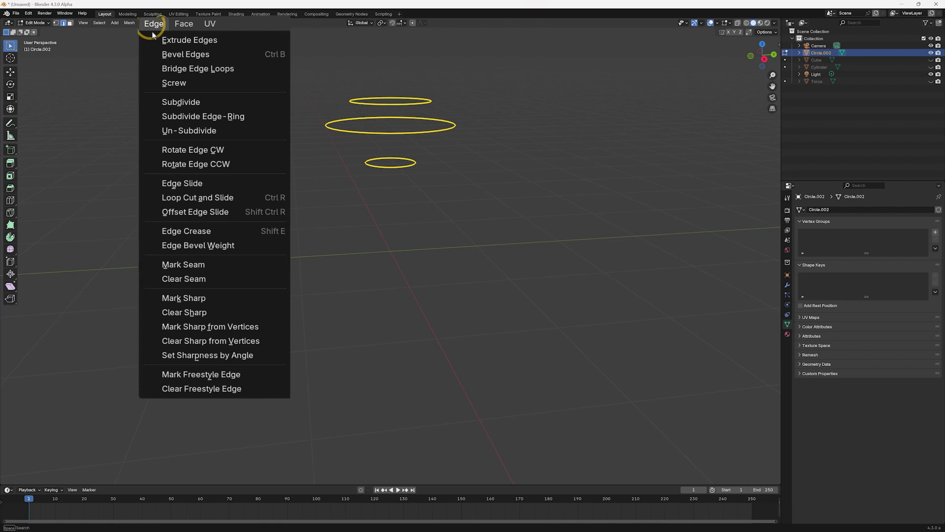
click(166, 70)
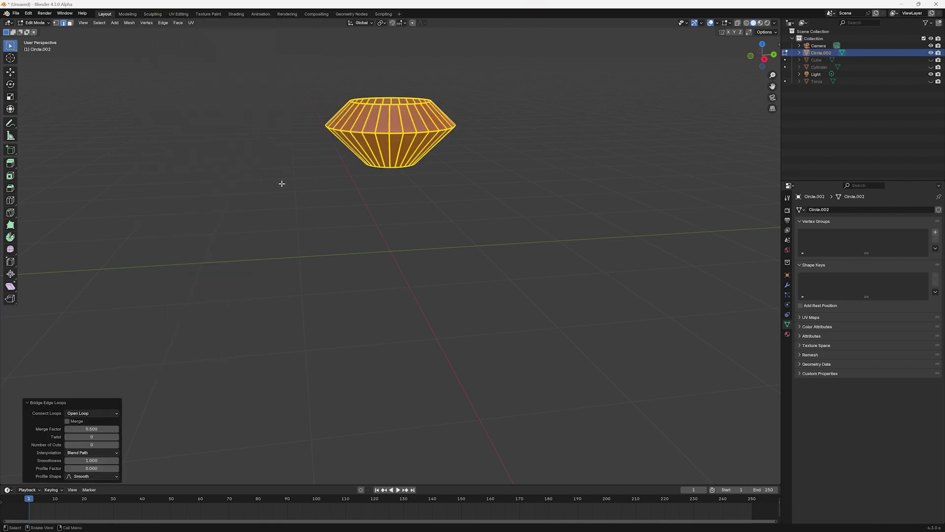
middle_drag(280, 184, 508, 186)
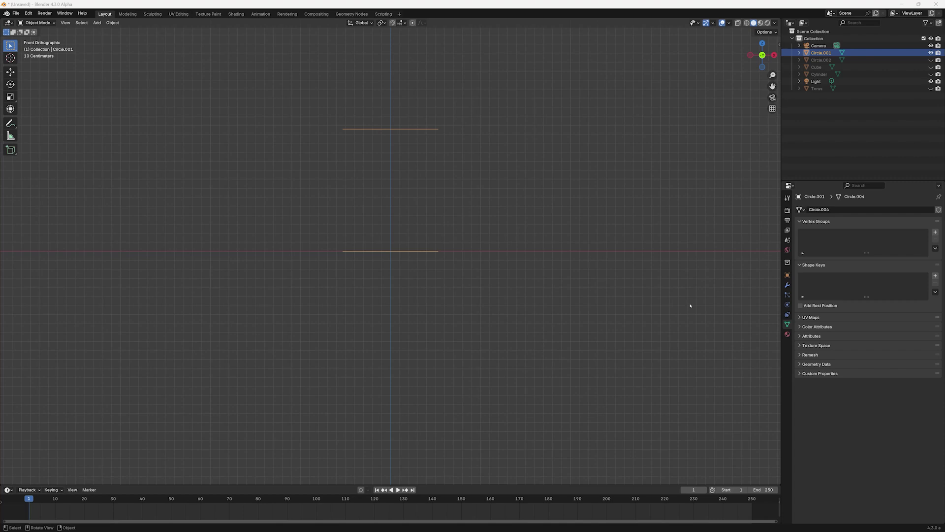
middle_drag(648, 251, 637, 277)
Bridge the circle and square loops into a shell tapering round to square, then return to Object Mode.
key(Tab)
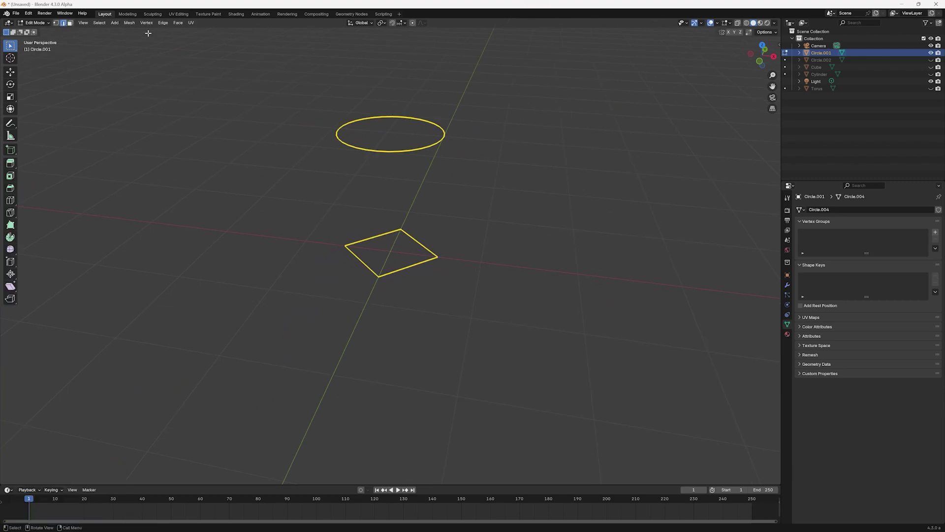
click(162, 22)
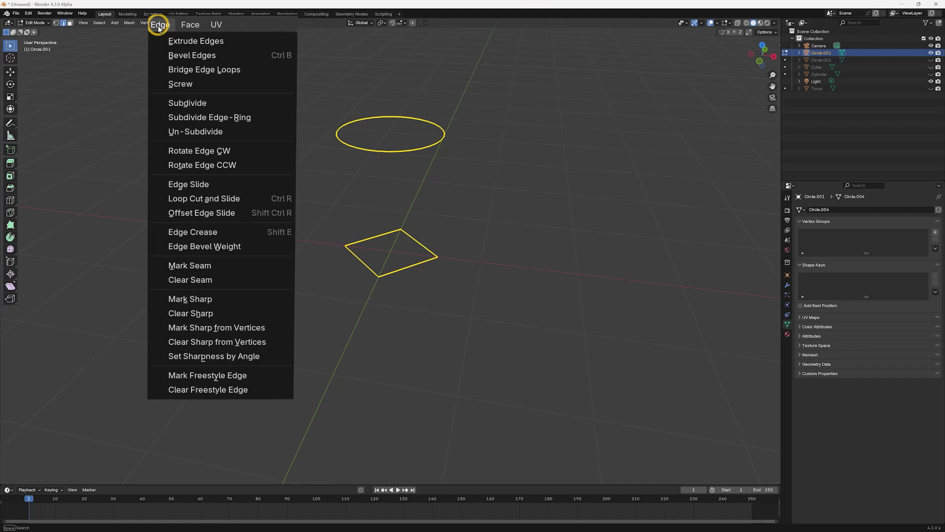
click(167, 70)
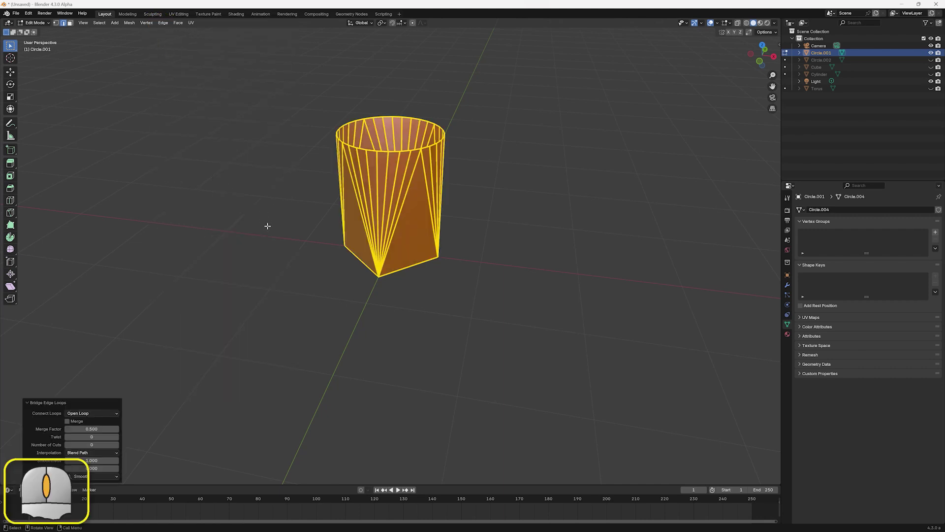
middle_drag(266, 226, 477, 161)
key(alt+a)
key(Tab)
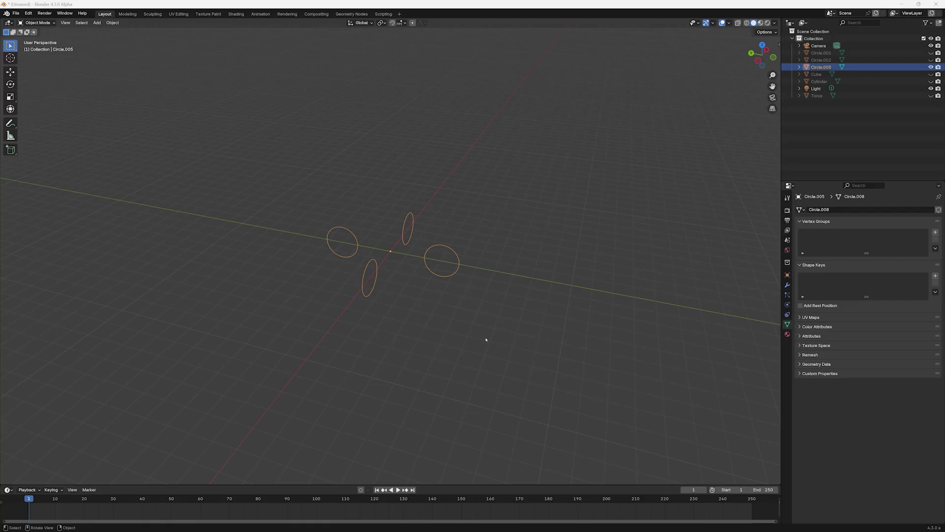
Orbit the view around the four circles arranged in a ring.
middle_drag(486, 339, 442, 366)
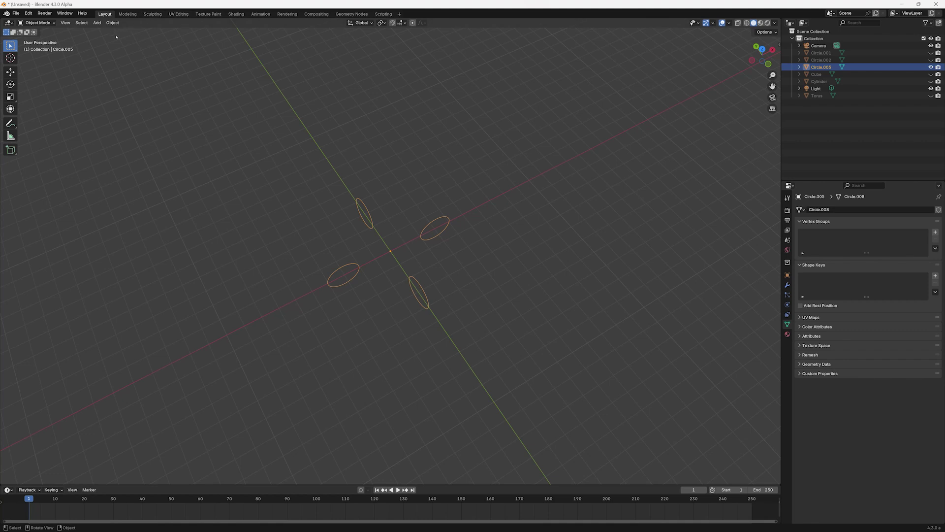
Bridge the four circles with Bridge Edge Loops, producing an open, angular bent tube.
key(Tab)
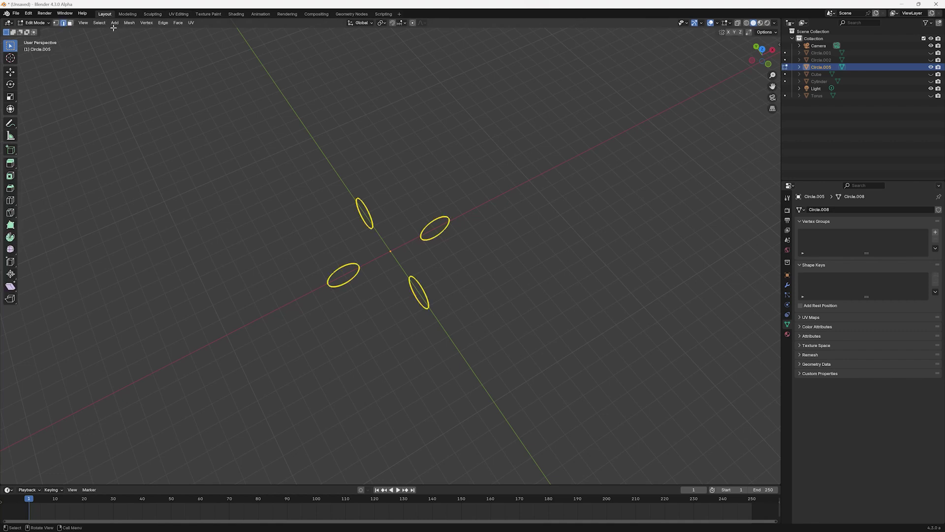
click(164, 24)
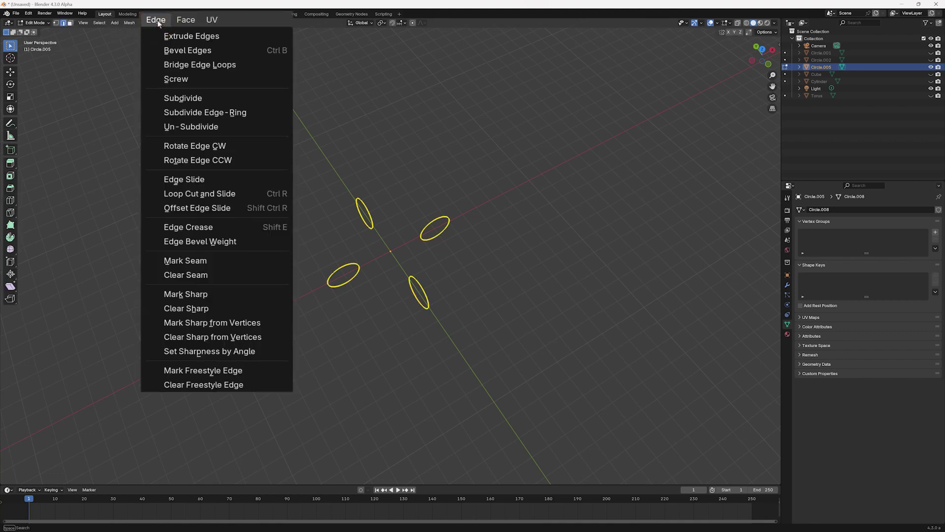
click(169, 64)
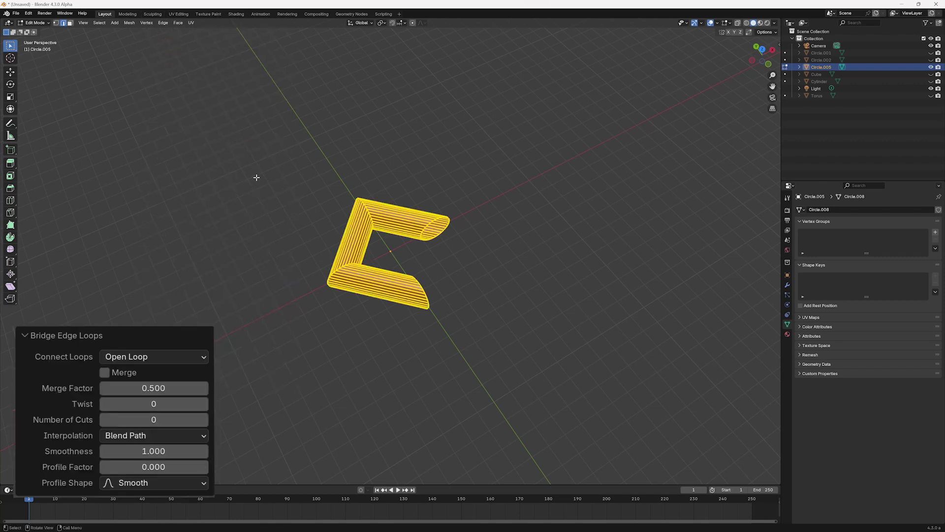
middle_drag(258, 182, 292, 183)
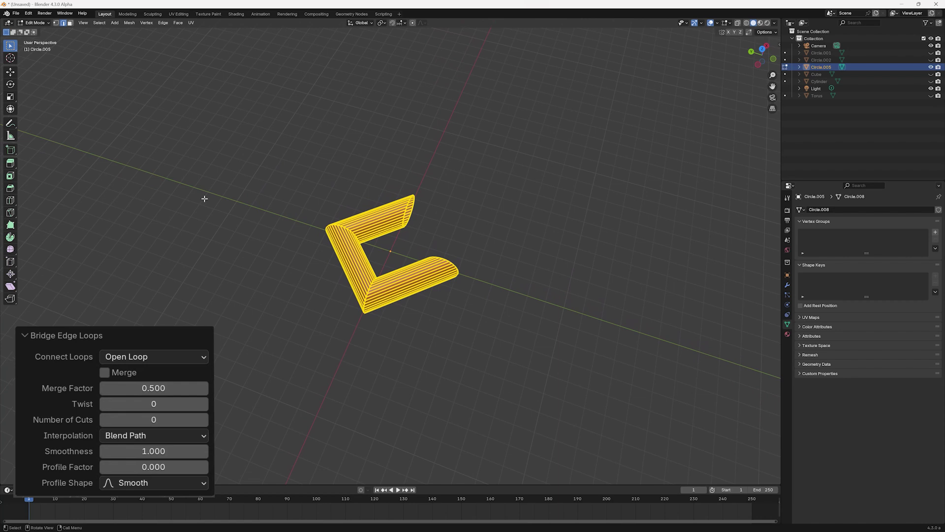
Set Connect Loops to Closed Loop so the four circles join into a closed ring.
click(204, 360)
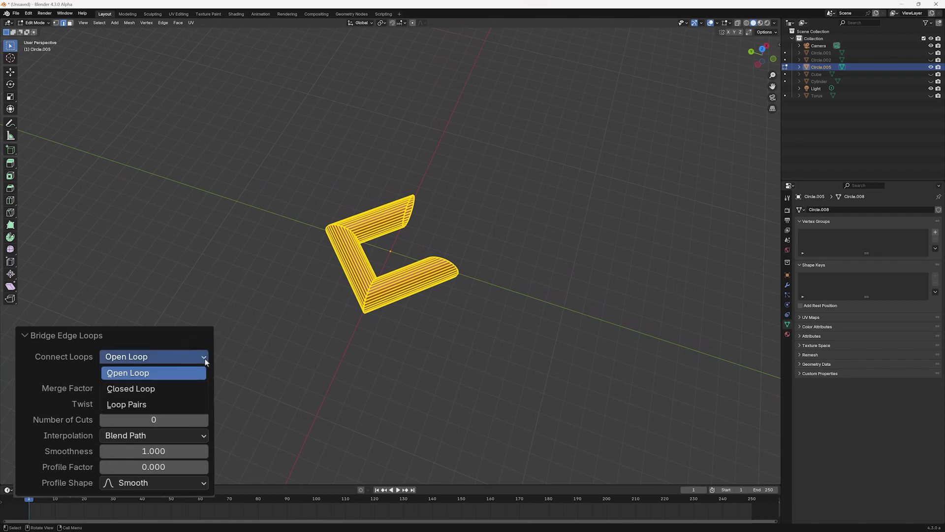
click(161, 390)
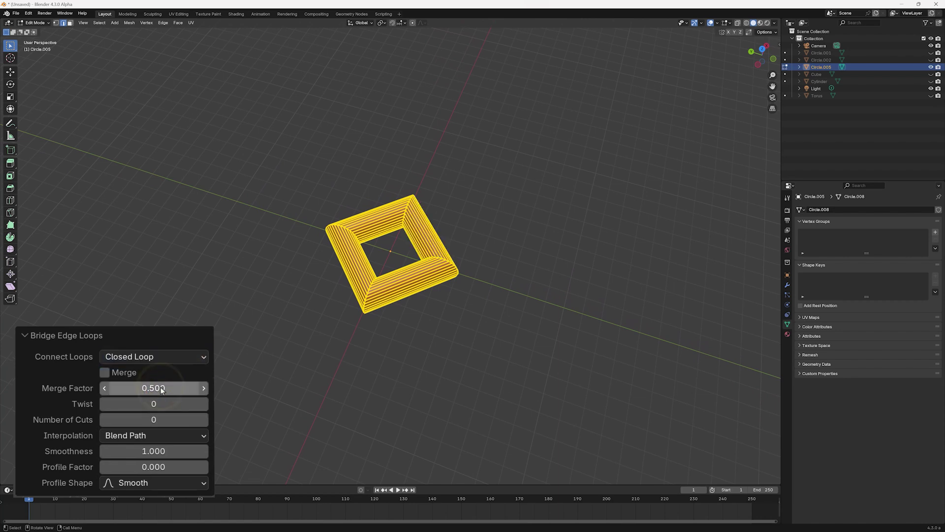
middle_drag(217, 361, 287, 397)
Switch Connect Loops to Loop Pairs, giving two separate short curved tube segments.
click(201, 361)
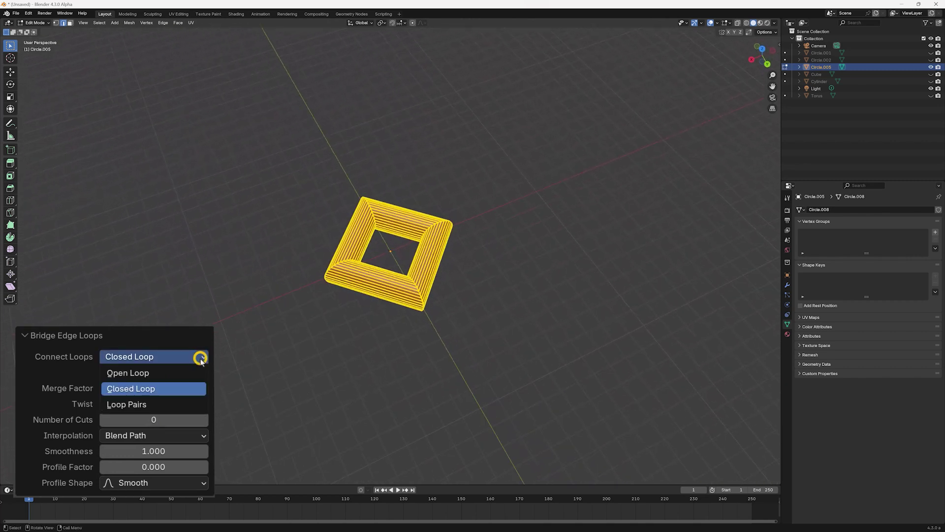
click(138, 404)
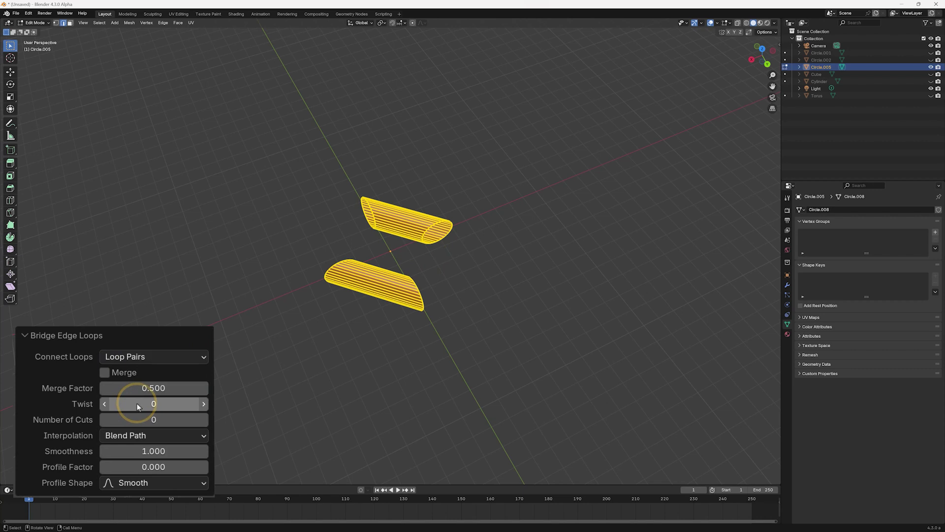
middle_drag(249, 371, 294, 363)
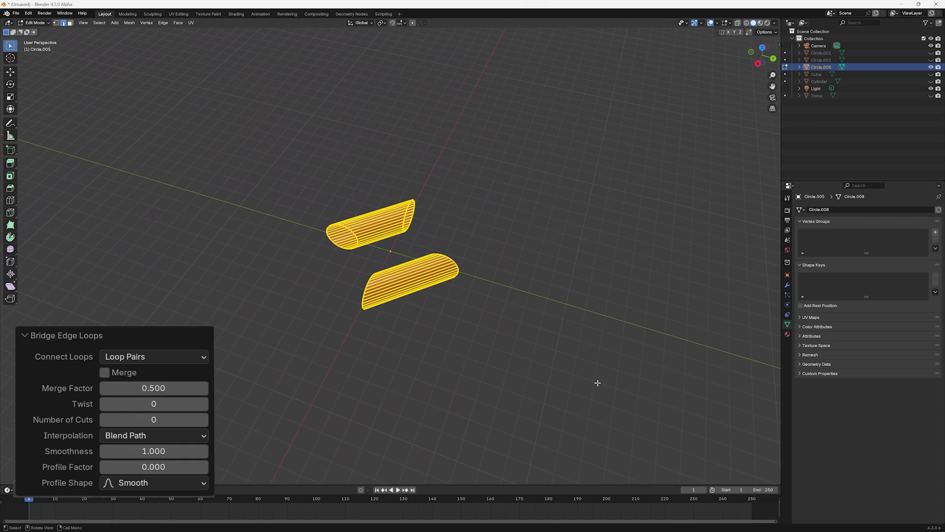
Return to Object Mode and select the lower cylinder's top edge loop, orbiting around the stacked cylinders.
key(Tab)
middle_drag(564, 384, 651, 369)
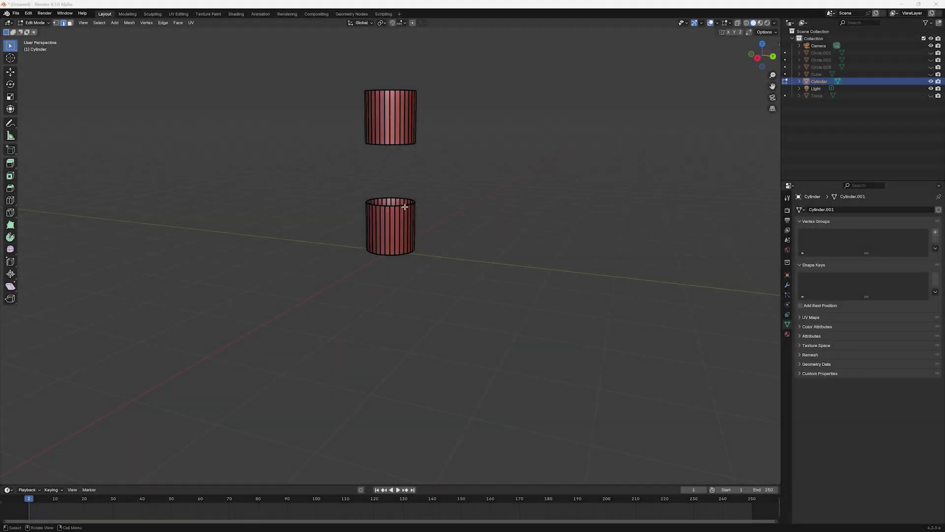
alt+click(405, 207)
middle_drag(481, 205, 482, 169)
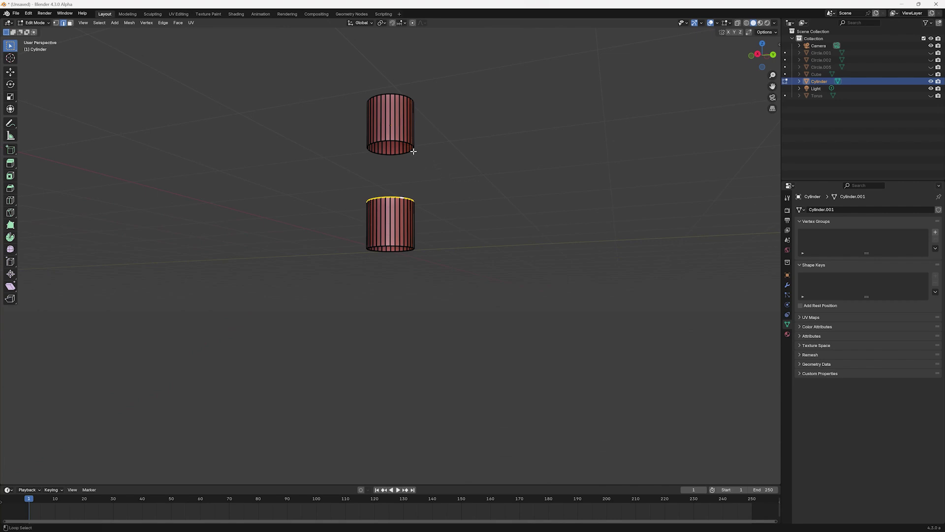
Add the upper cylinder's bottom loop and bridge the two rims with Bridge Edge Loops.
alt+shift+click(403, 141)
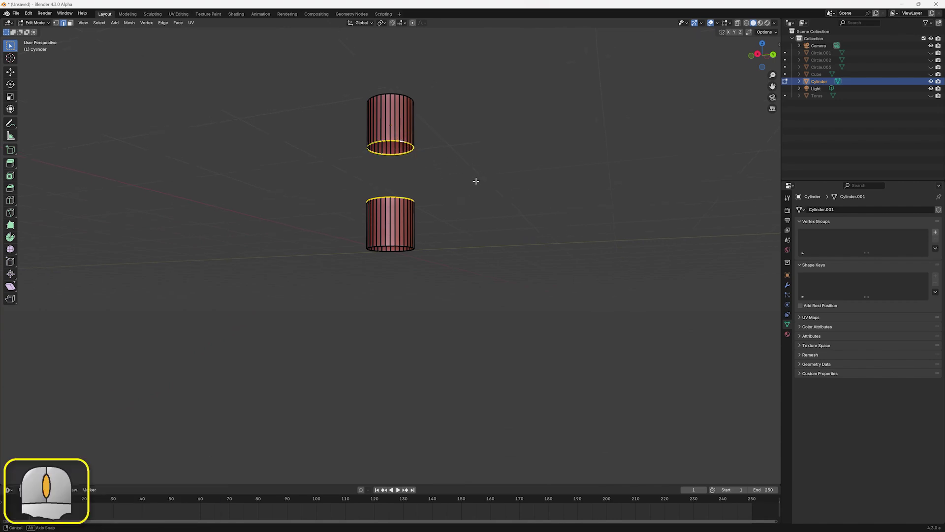
mouse_move(475, 181)
middle_down()
mouse_move(463, 203)
mouse_move(476, 193)
middle_up()
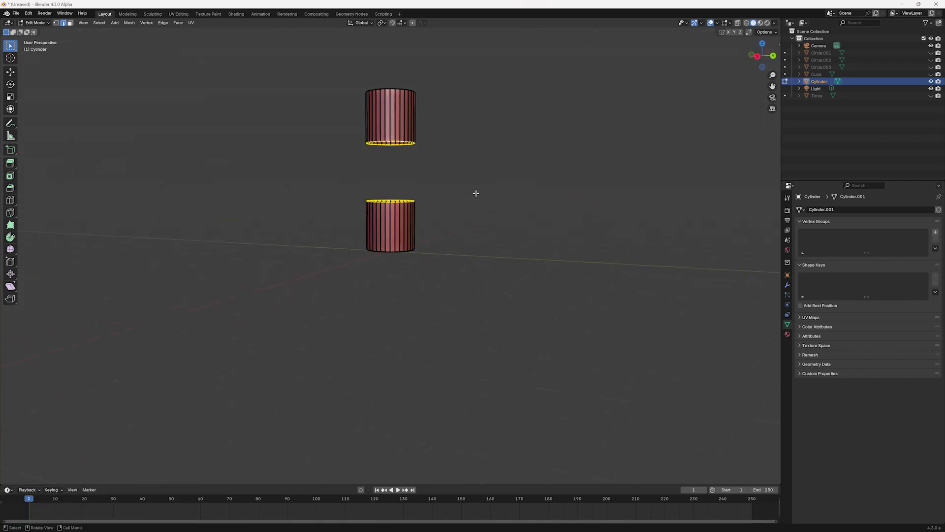
click(163, 23)
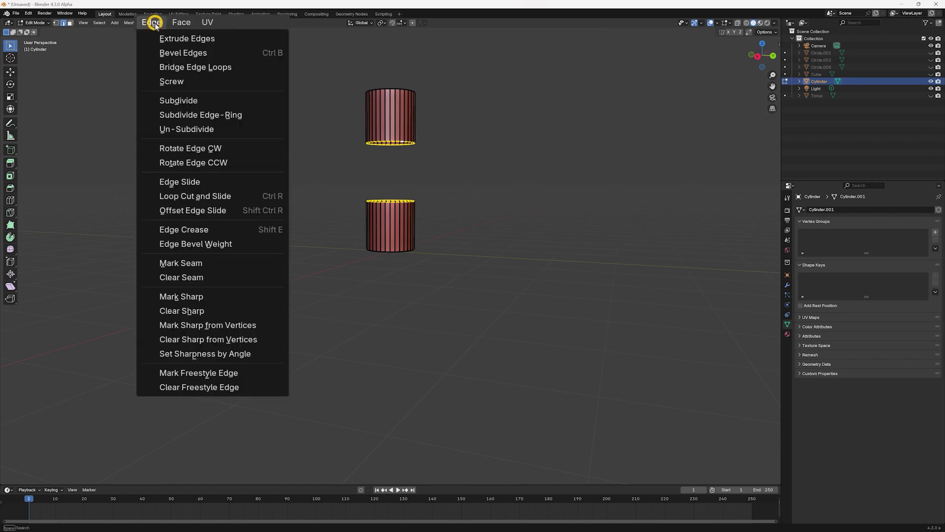
click(169, 66)
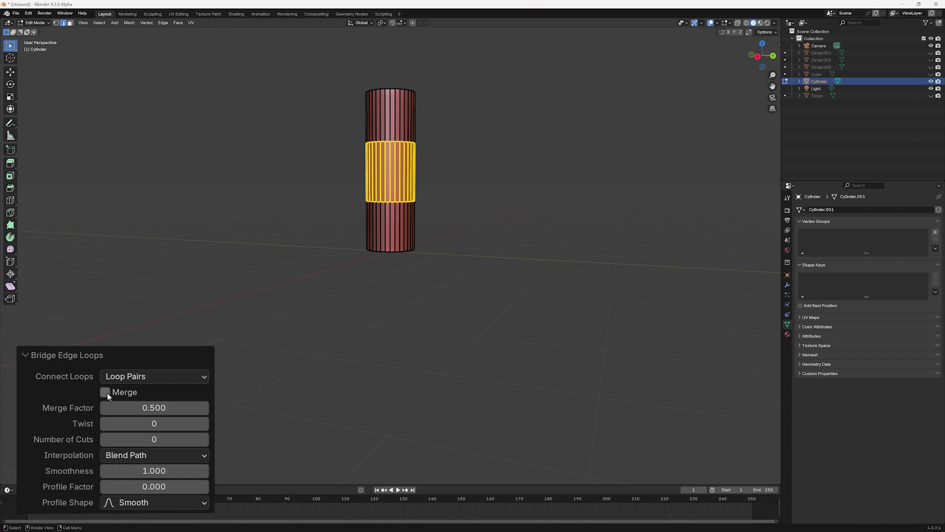
Try Merge with a dragged merge factor, reset it to 0.5, then turn Merge off.
click(106, 392)
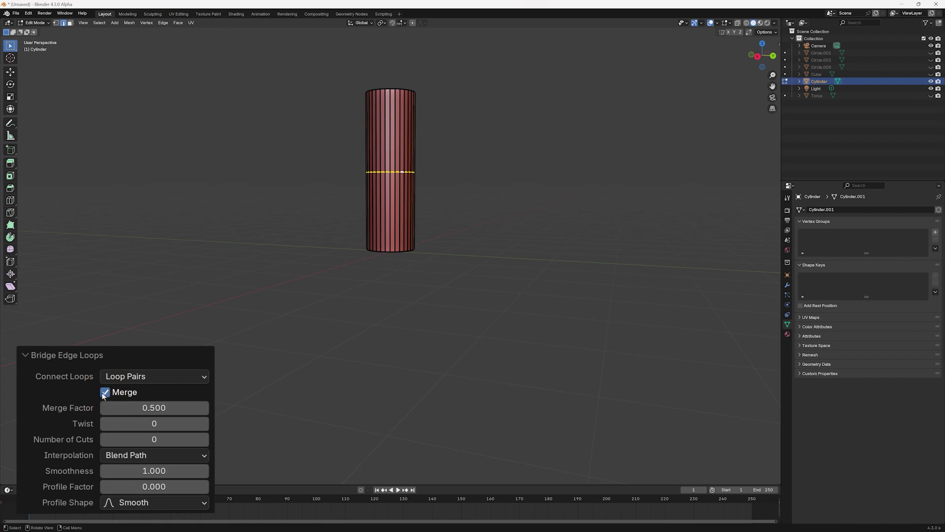
mouse_move(141, 408)
mouse_down()
mouse_move(179, 408)
mouse_move(105, 409)
mouse_move(148, 408)
mouse_up()
click(143, 407)
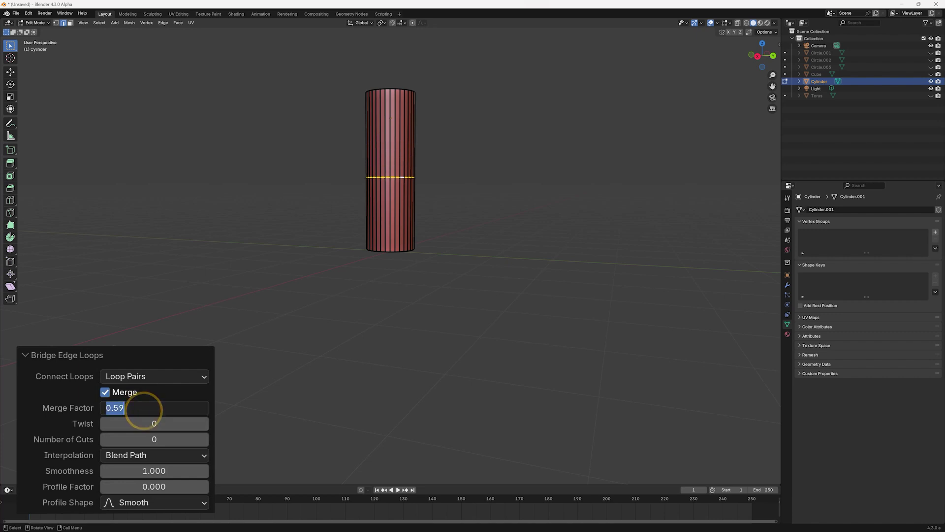
text(0.5)
key(Return)
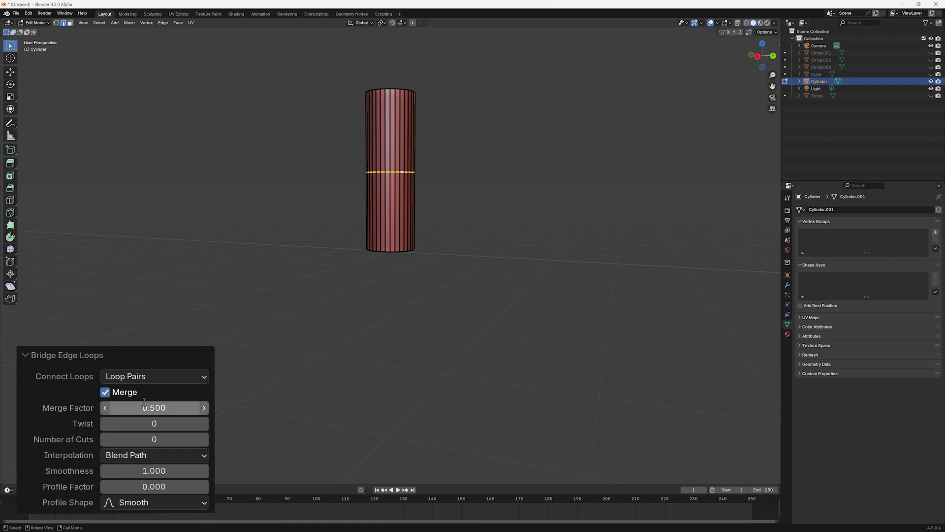
click(103, 395)
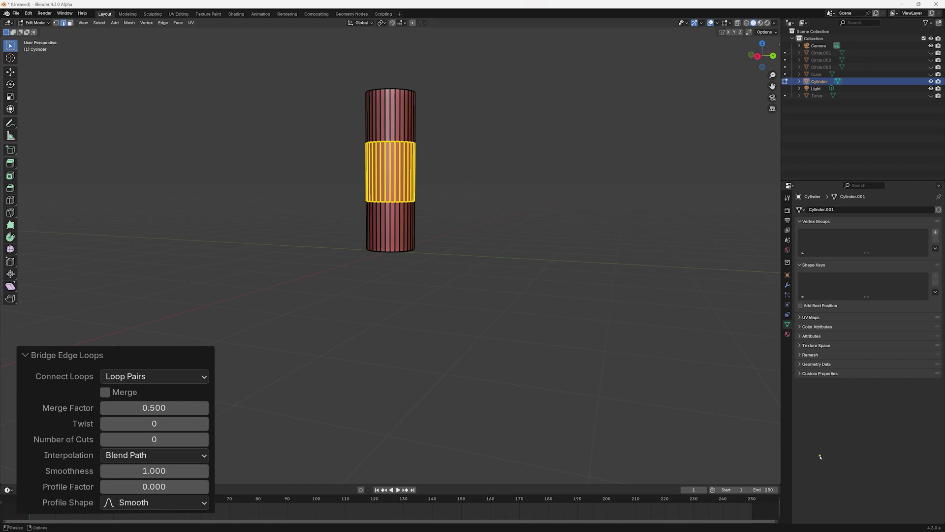
click(204, 423)
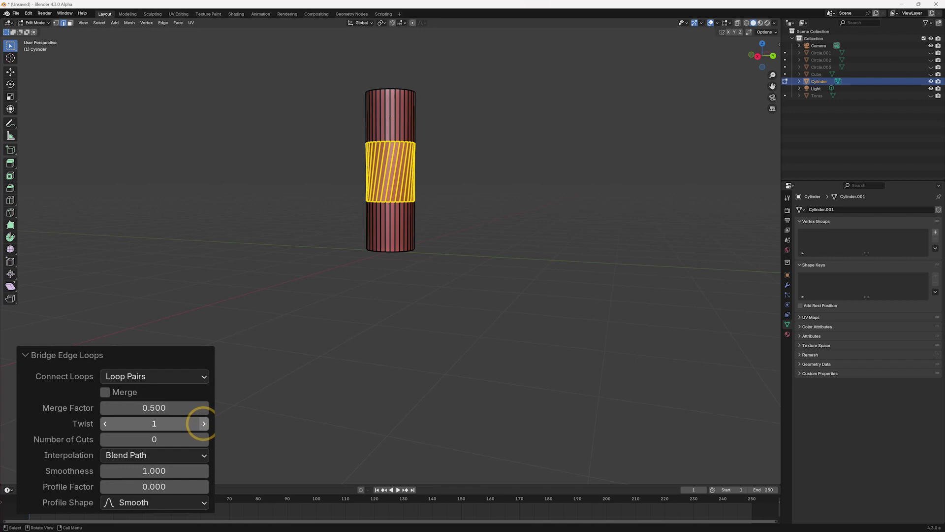
click(204, 424)
click(204, 423)
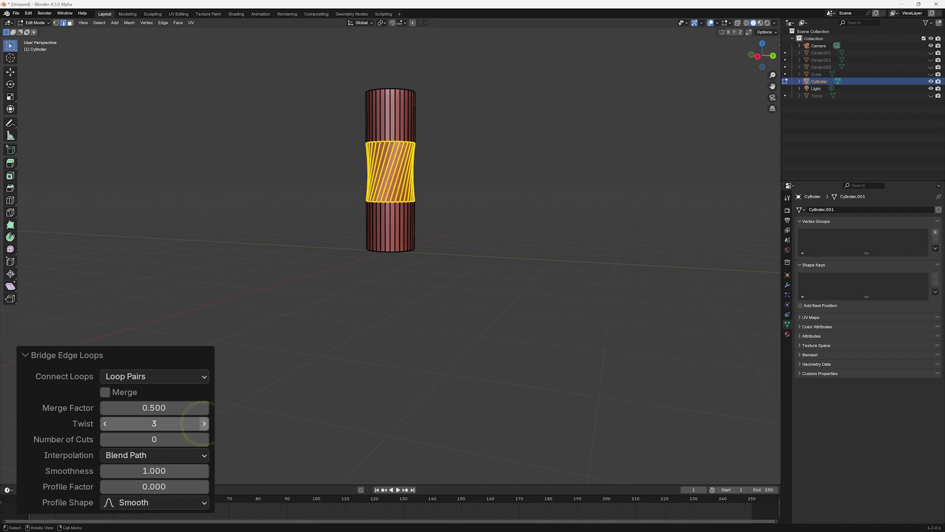
mouse_move(162, 424)
mouse_down()
mouse_move(178, 424)
mouse_move(166, 423)
mouse_up()
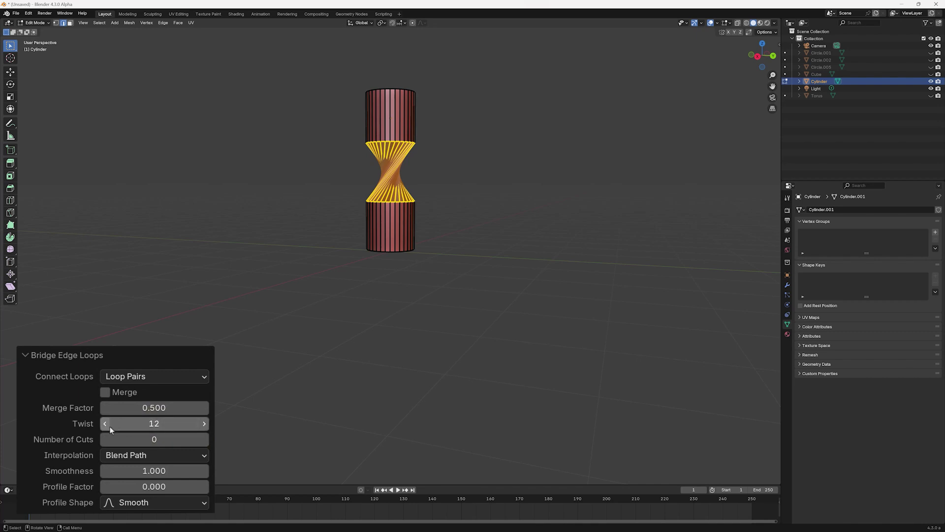
click(150, 424)
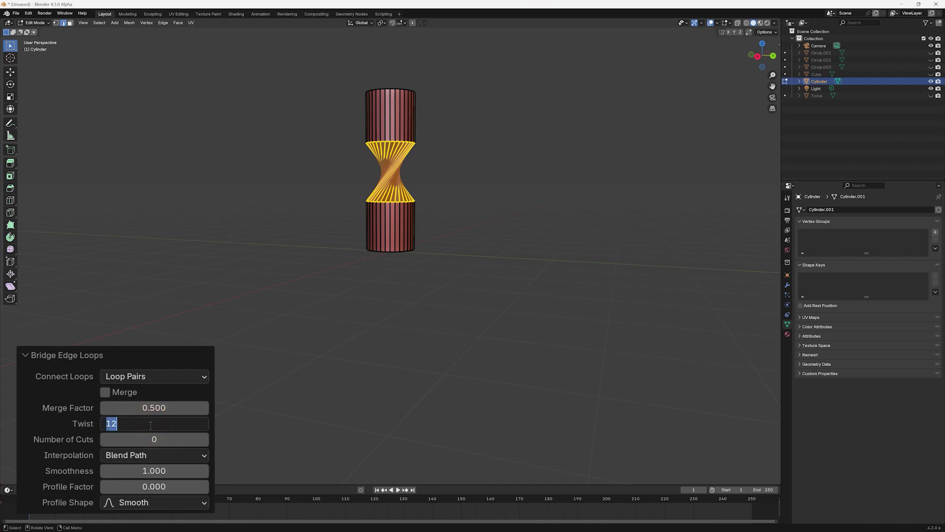
text(0)
key(Return)
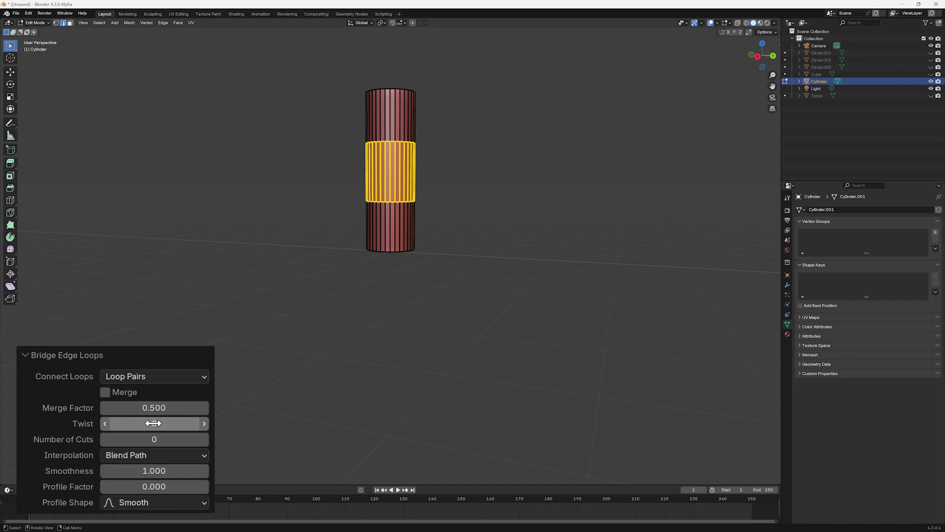
Raise the bridged band's Number of Cuts to 5.
click(204, 439)
click(204, 439)
click(204, 439)
click(204, 439)
click(204, 439)
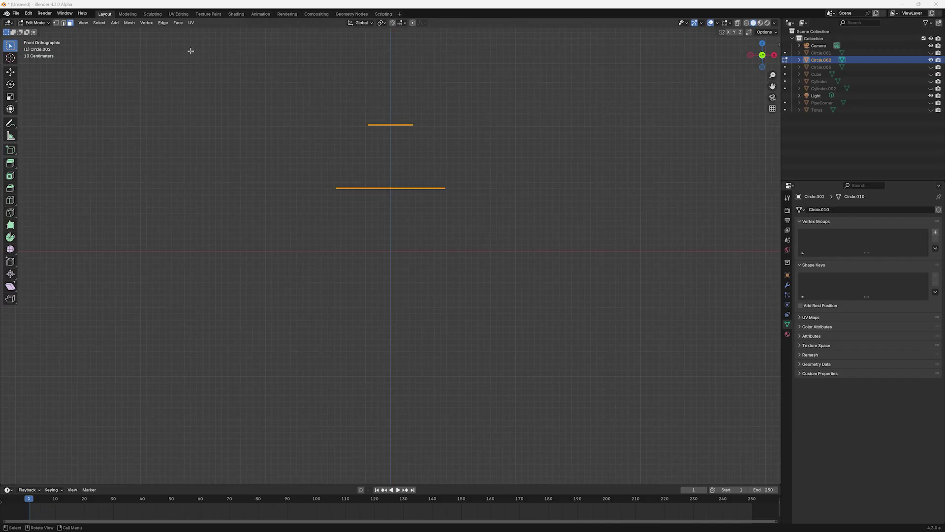
Bridge the two Circle.002 loops into a tapered band and raise Number of Cuts to 4.
click(162, 23)
click(181, 69)
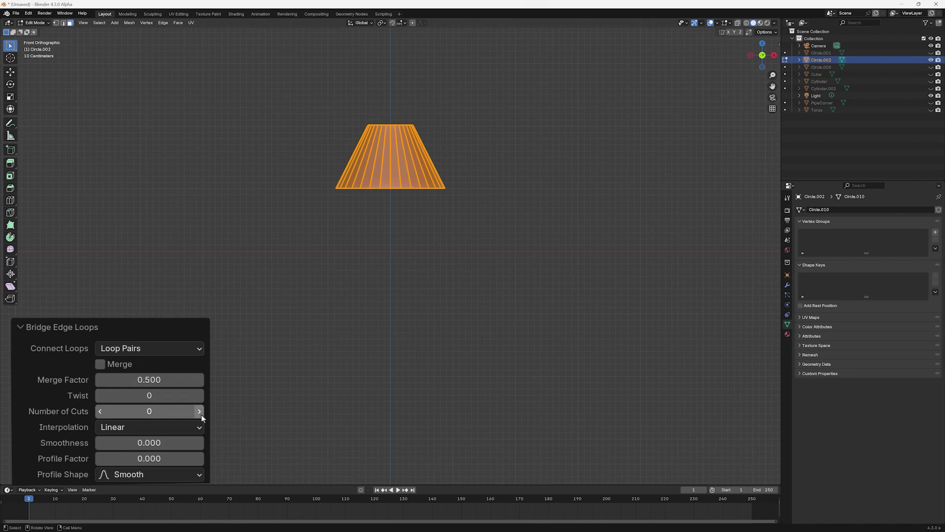
click(200, 411)
click(200, 412)
click(199, 412)
click(199, 411)
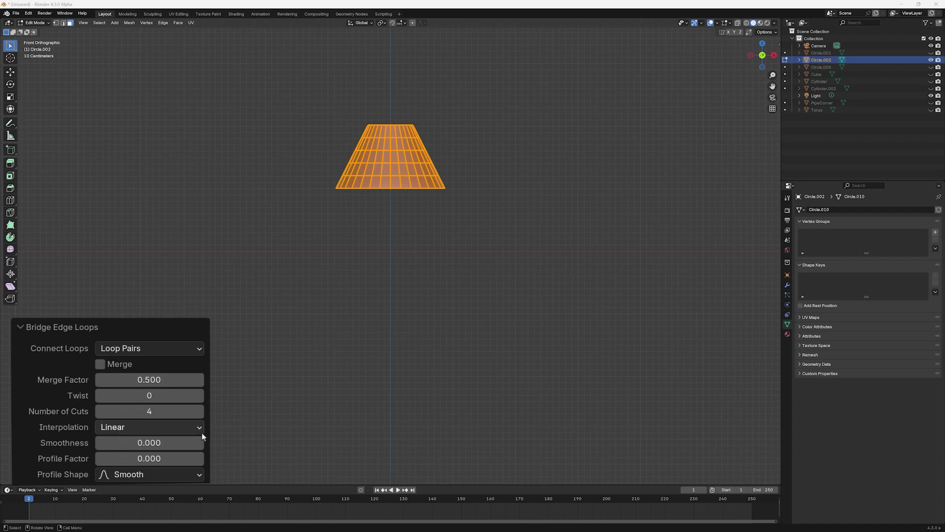
click(200, 428)
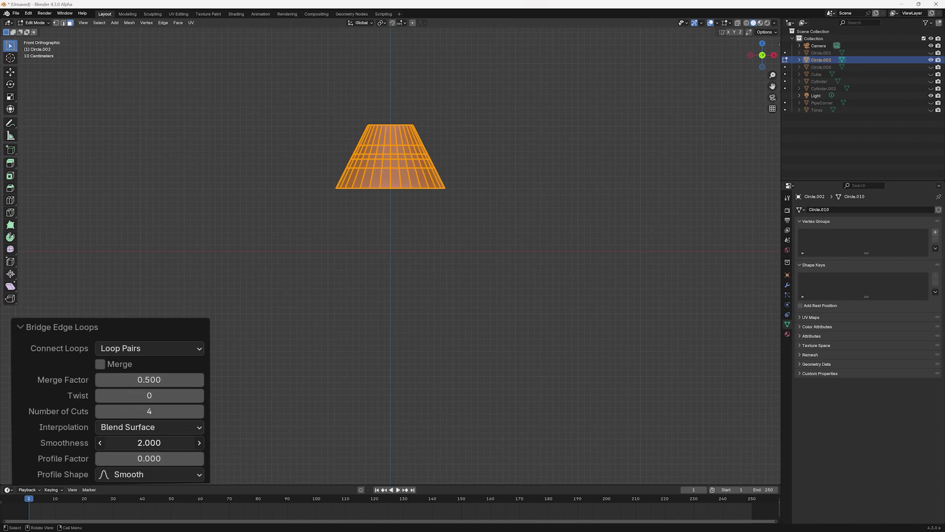
Vary Smoothness under Linear, Blend Path and Blend Surface, ending on Blend Surface at 0.350.
drag(157, 444, 105, 443)
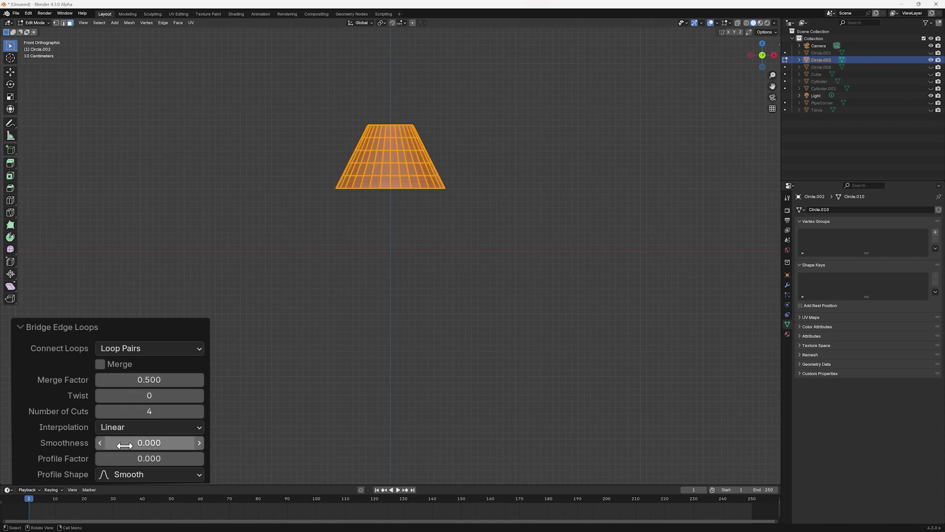
drag(123, 445, 138, 445)
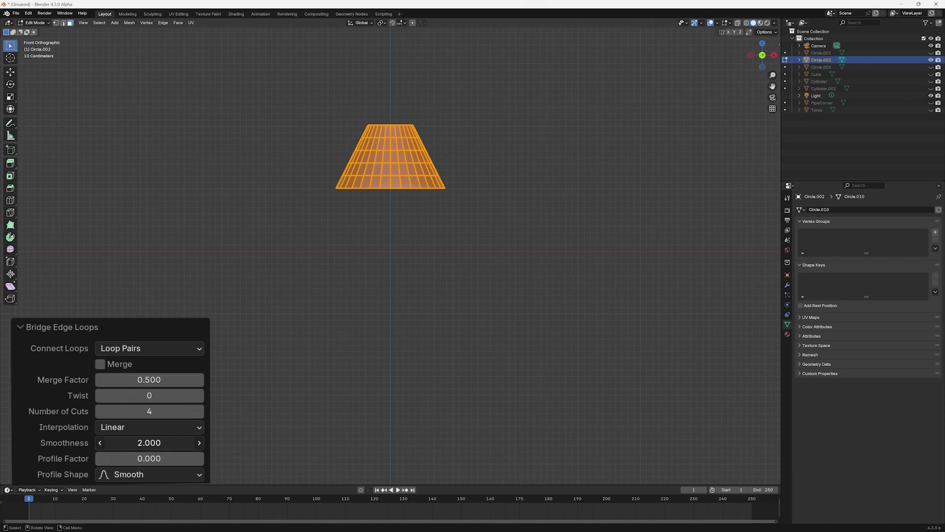
click(196, 427)
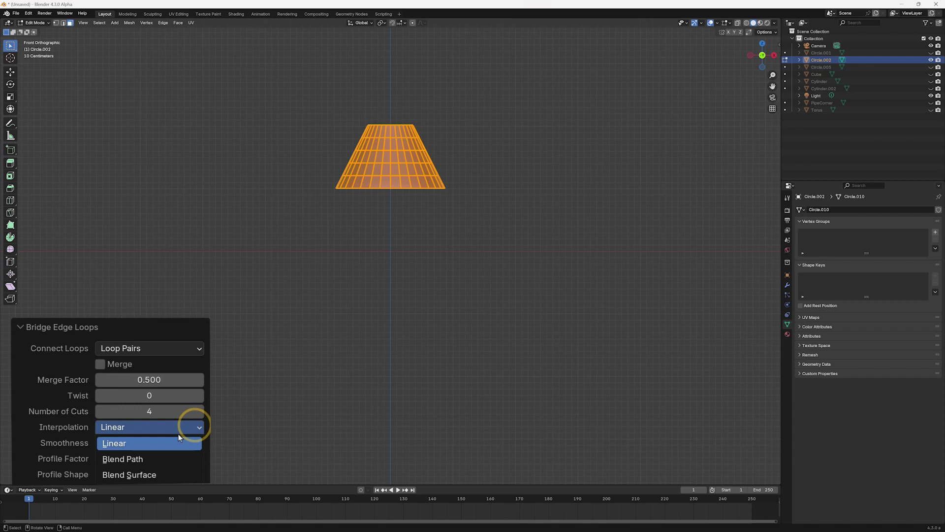
click(140, 459)
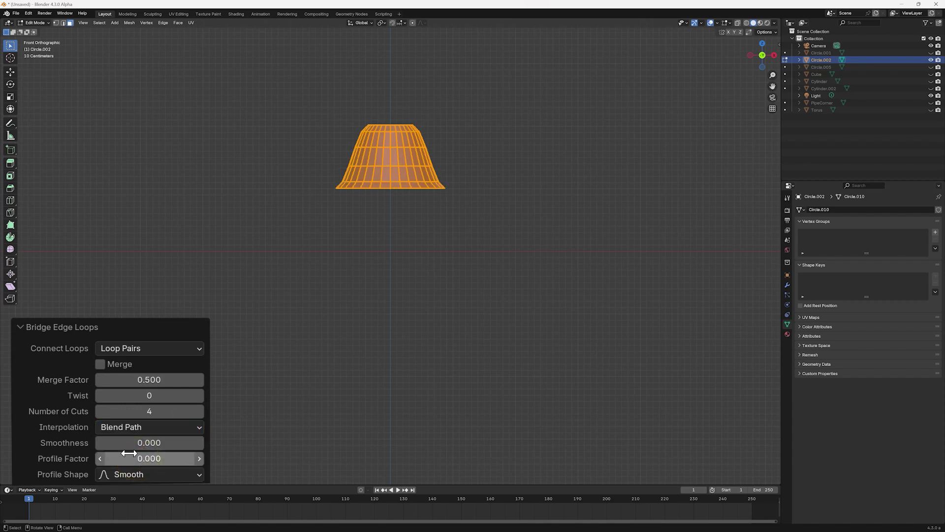
mouse_move(112, 445)
mouse_down()
mouse_move(165, 445)
mouse_move(106, 443)
mouse_up()
click(202, 428)
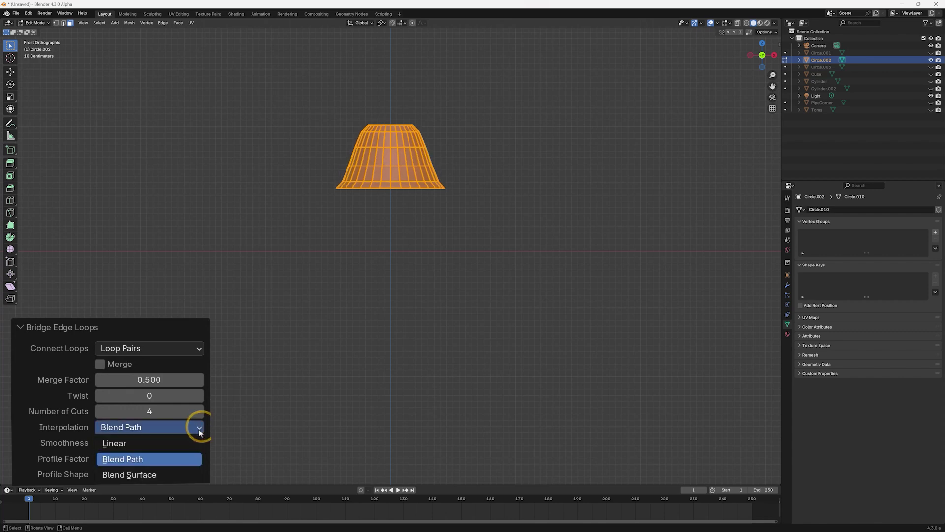
click(158, 474)
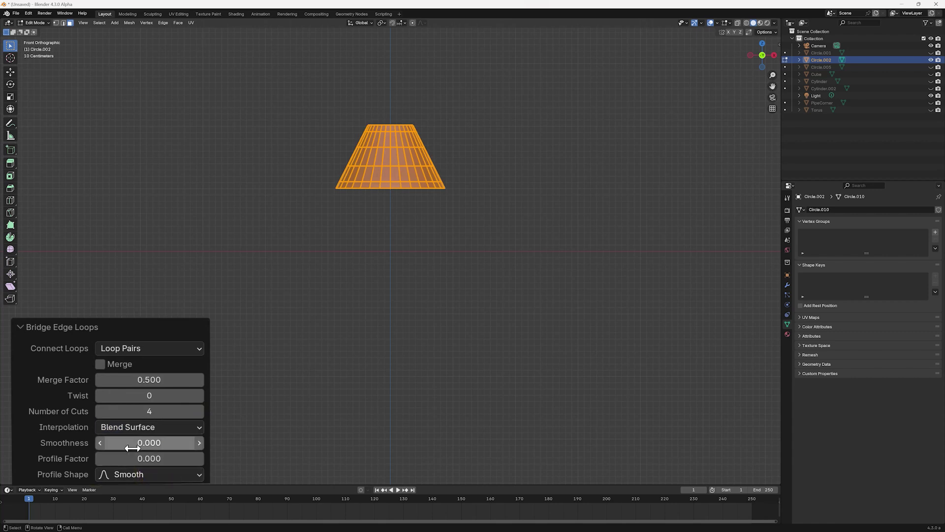
drag(113, 443, 150, 443)
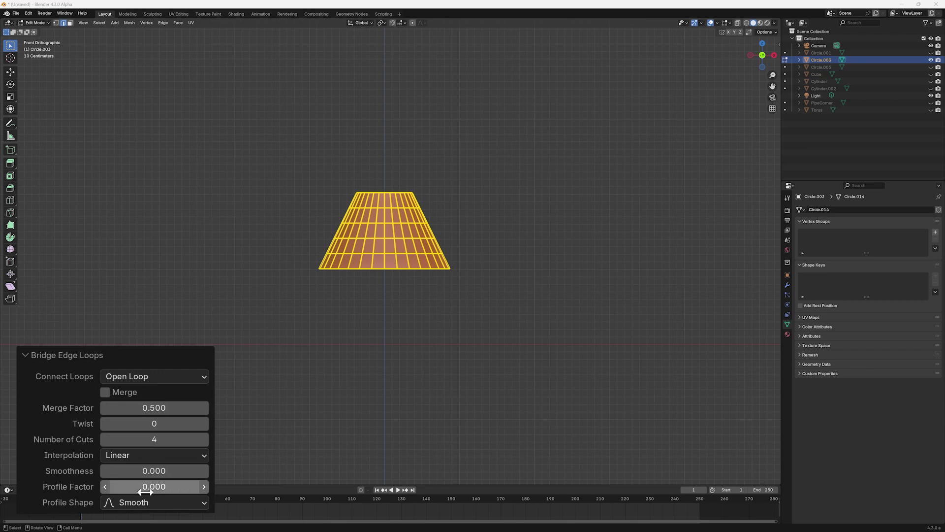
Raise Profile Factor to 0.220 and cycle profile shapes through Sphere, Root, Inverse Square, Sharp and Linear.
mouse_move(145, 491)
mouse_down()
mouse_move(200, 492)
mouse_move(107, 492)
mouse_move(146, 491)
mouse_up()
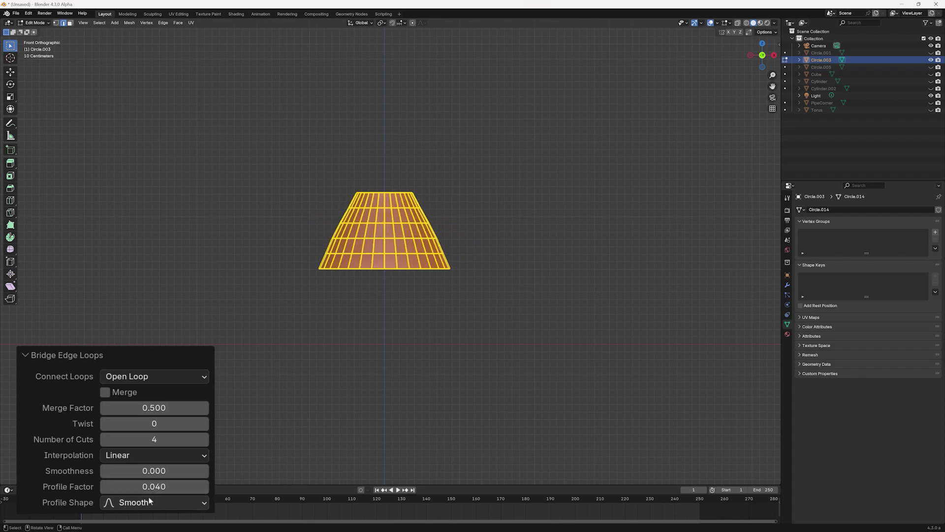
click(196, 504)
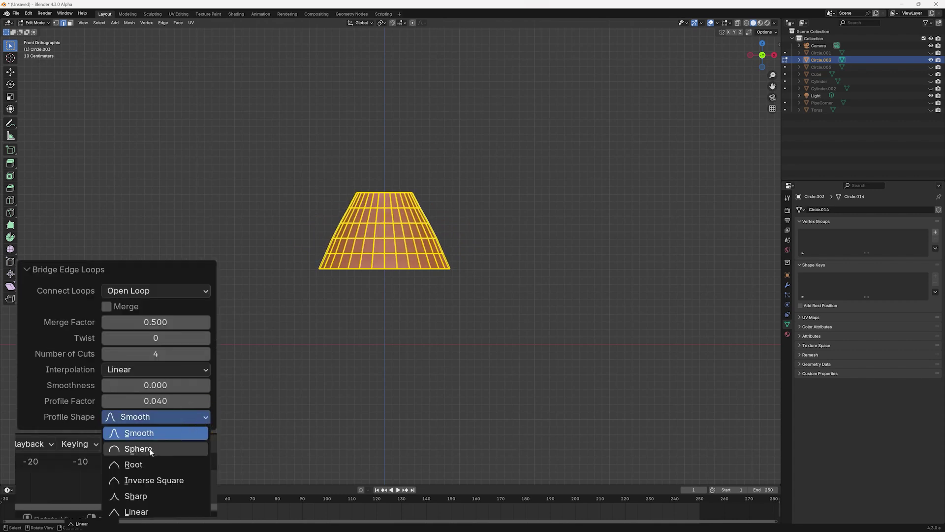
click(201, 449)
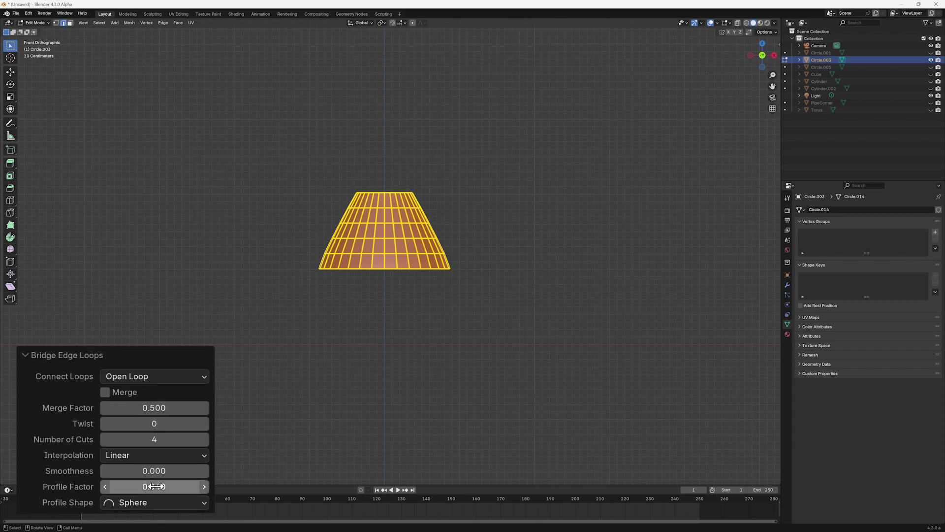
drag(163, 487, 175, 487)
click(197, 502)
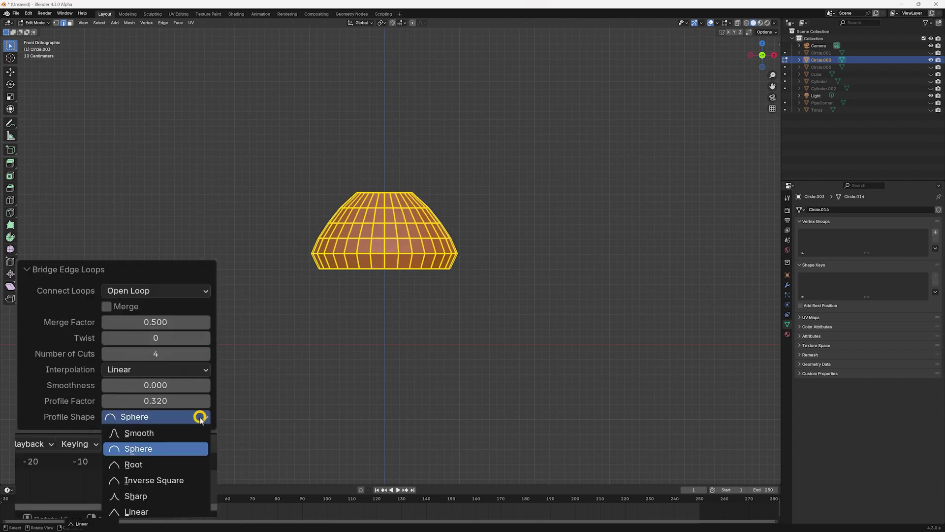
click(133, 464)
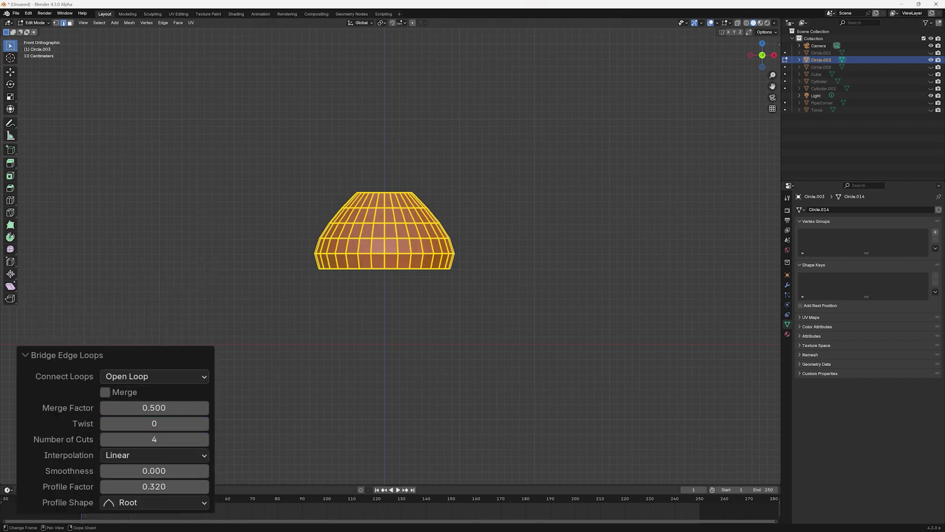
click(197, 502)
click(148, 480)
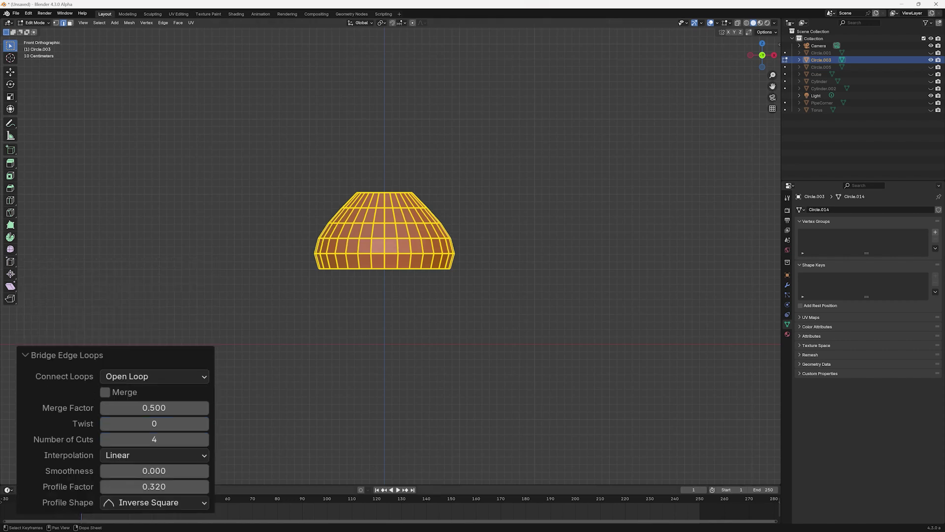
click(199, 507)
click(132, 494)
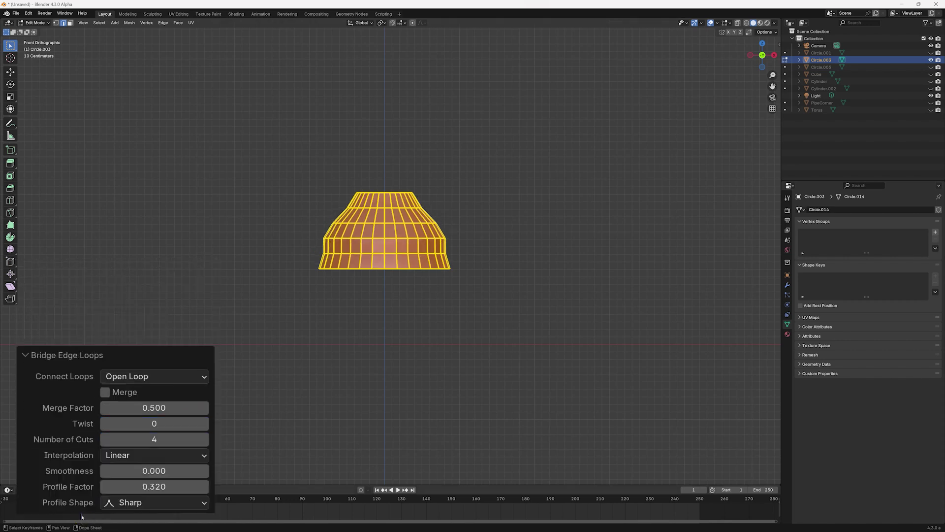
click(203, 502)
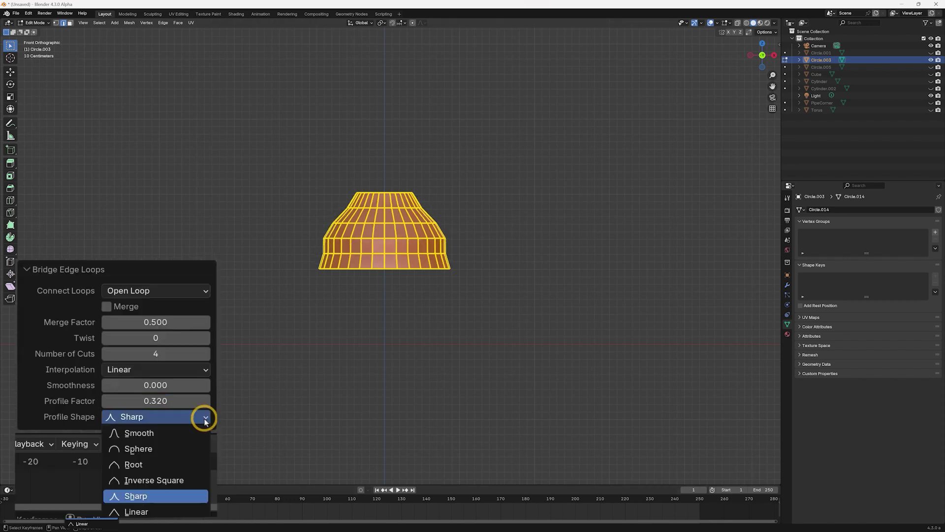
click(134, 512)
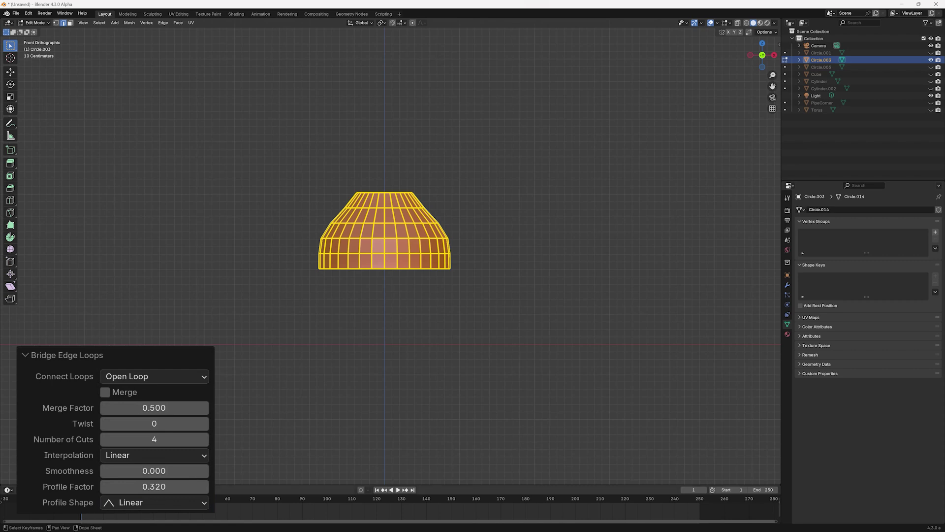
Switch interpolation via Blend Path to Blend Surface, adjust Smoothness to 1.260, and choose Sphere profile.
click(202, 456)
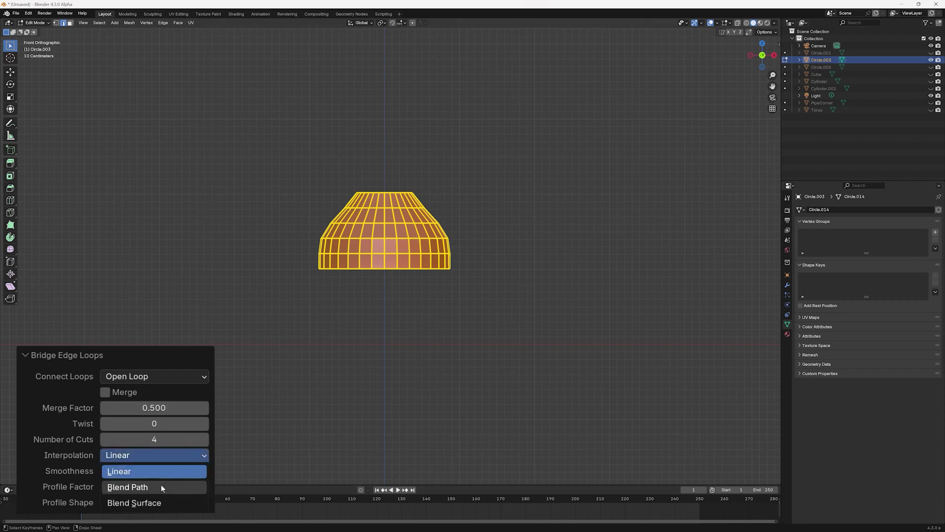
click(158, 488)
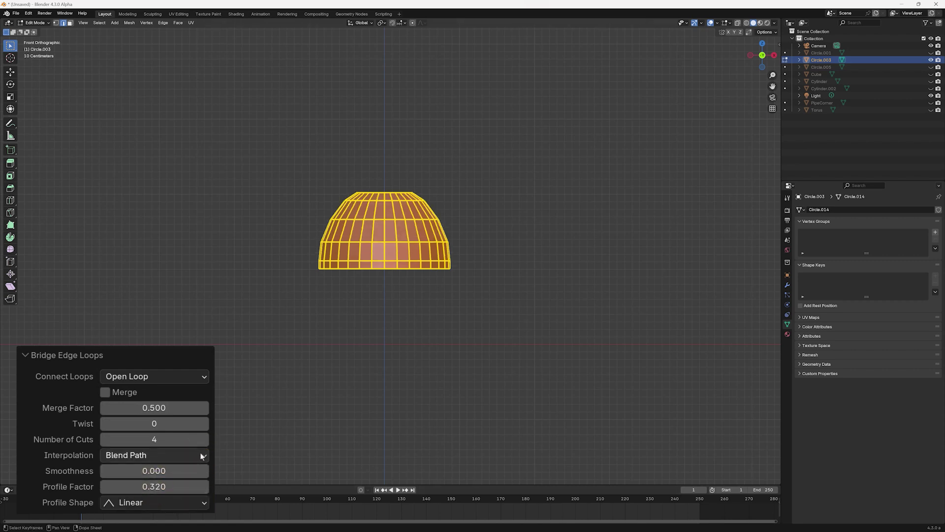
click(199, 455)
click(146, 507)
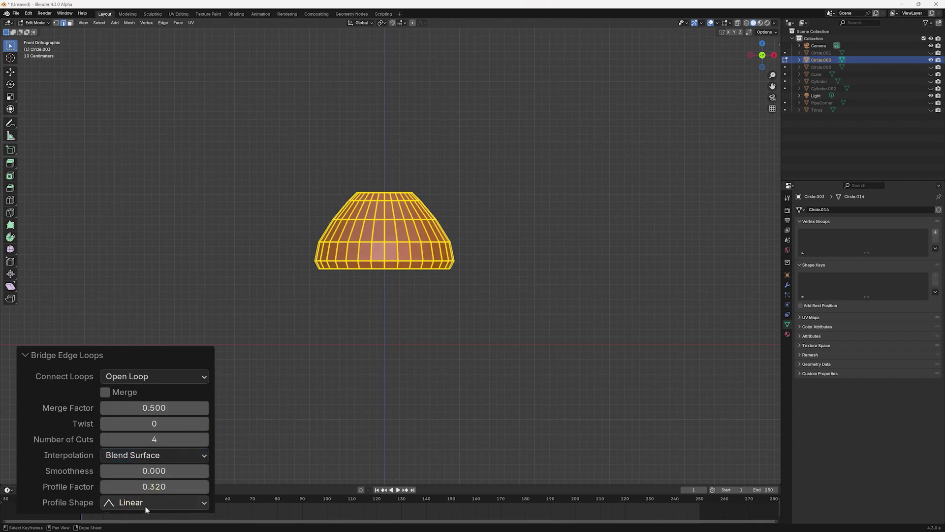
drag(152, 470, 101, 488)
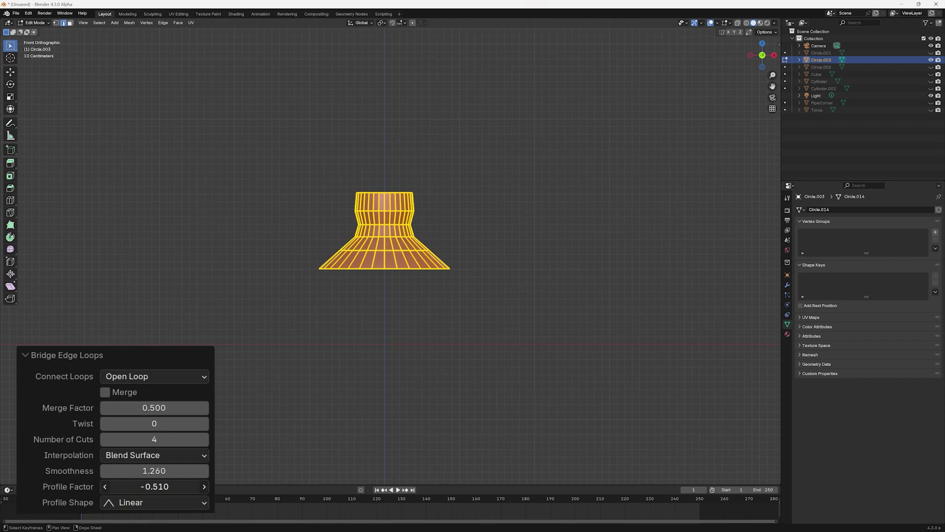
click(194, 506)
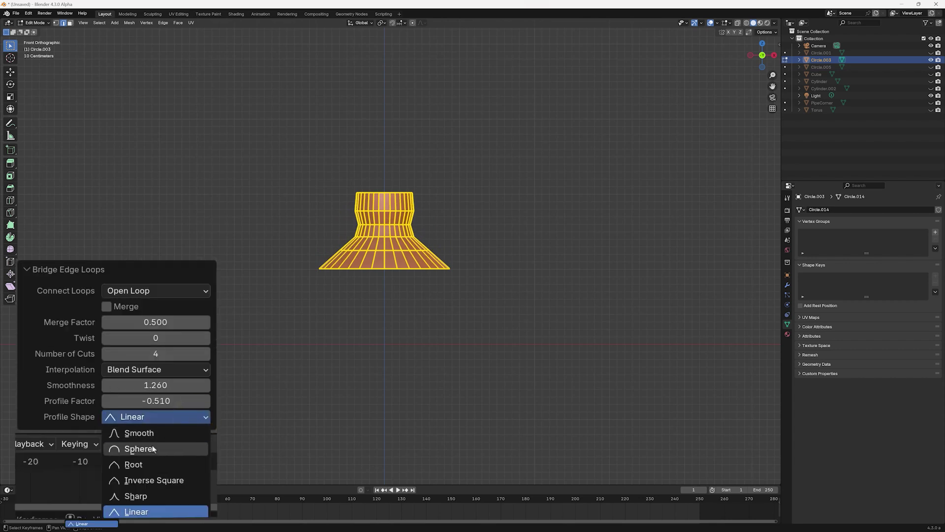
click(145, 449)
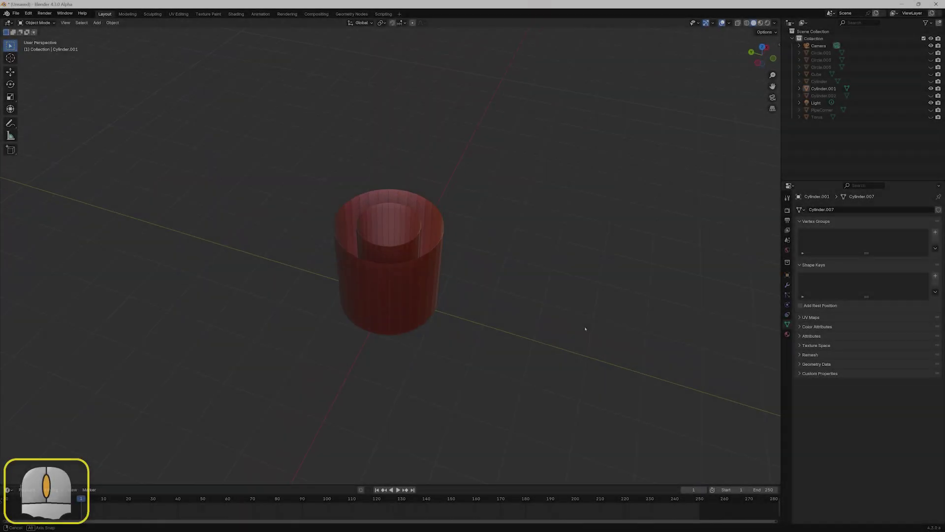
Enter Edit Mode on the red cylinder, try bridging its two top loops, then undo.
mouse_move(582, 327)
middle_down()
mouse_move(582, 380)
mouse_move(586, 315)
middle_up()
click(410, 302)
key(Tab)
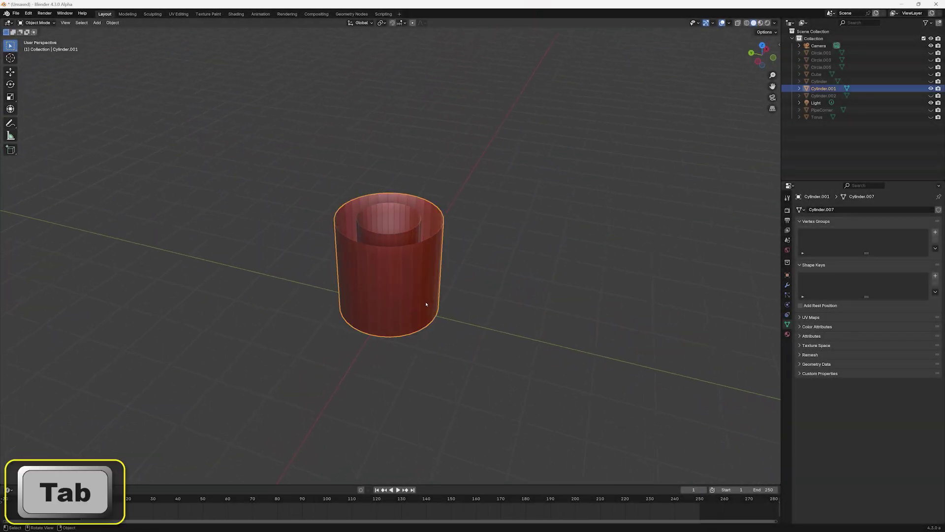
alt+click(429, 238)
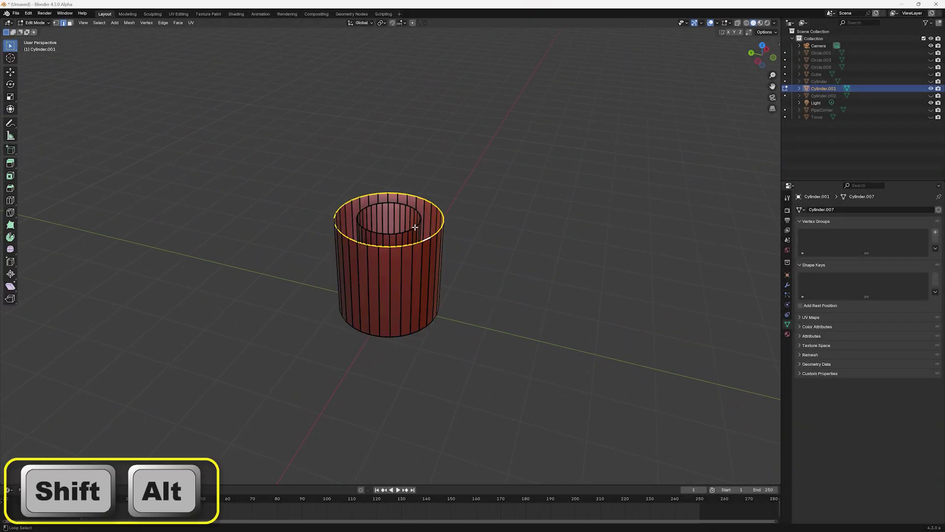
alt+shift+click(418, 228)
click(163, 23)
click(172, 47)
key(ctrl+z)
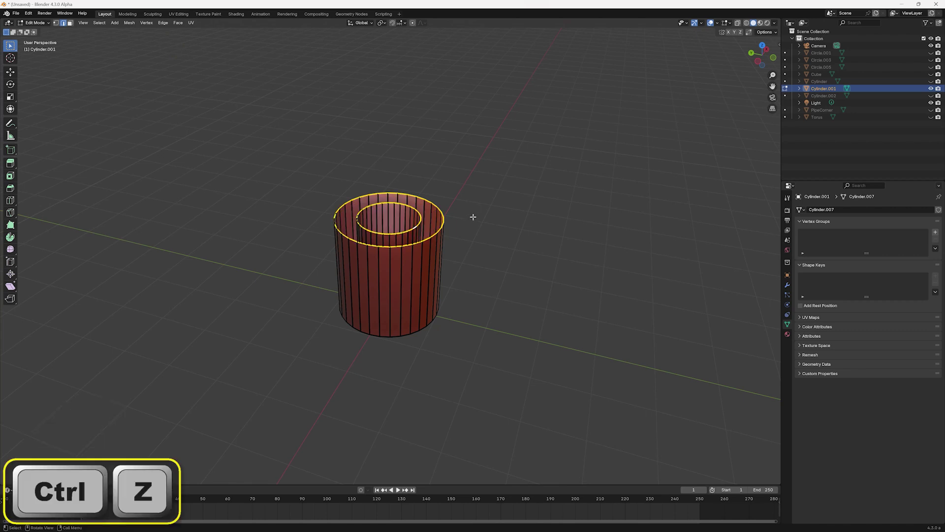
Raise the inner top loop 0.1533 m along Z.
click(460, 217)
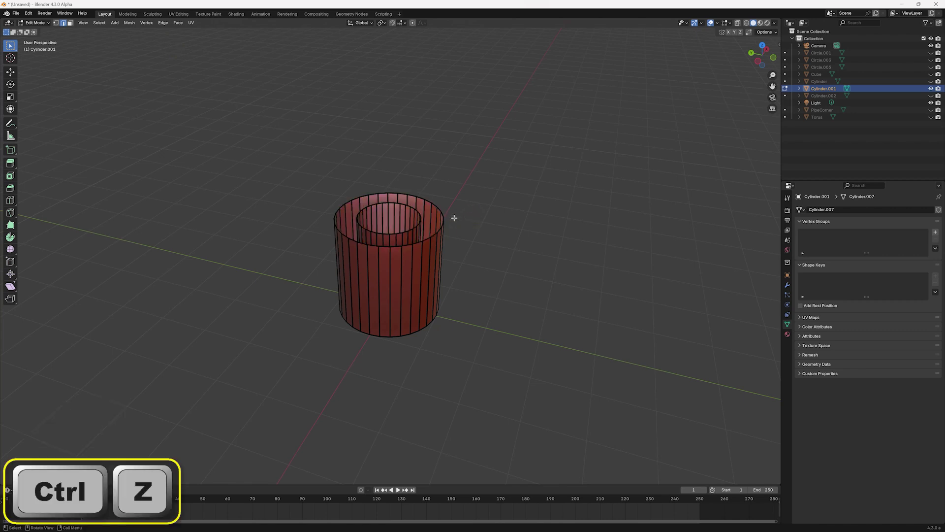
alt+click(416, 227)
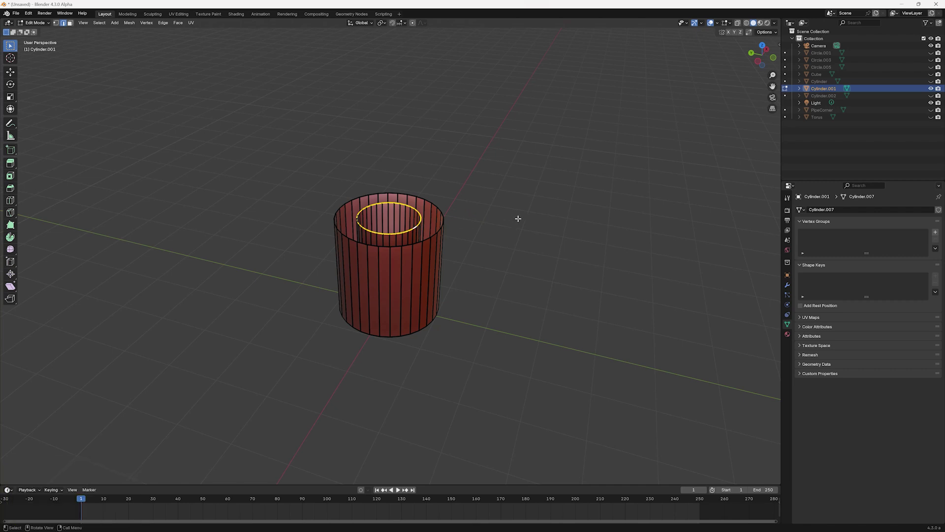
key(g)
key(z)
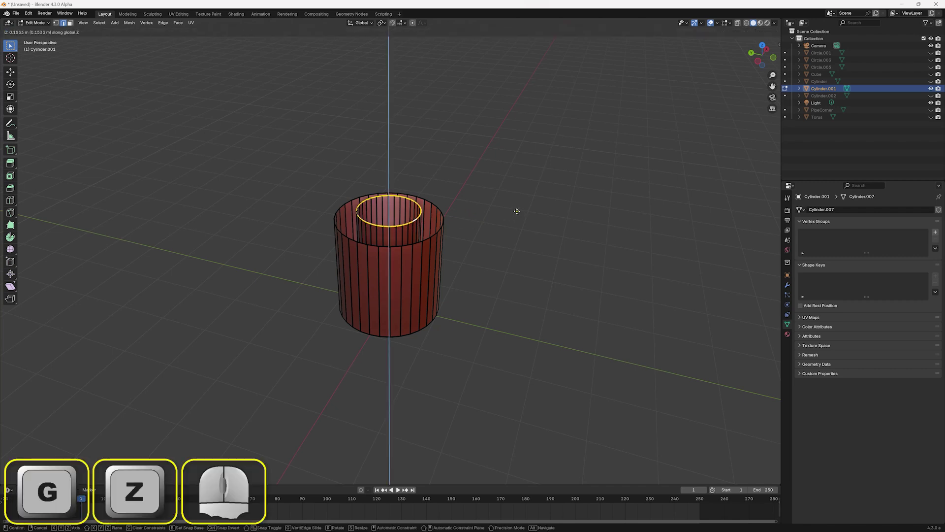
click(516, 211)
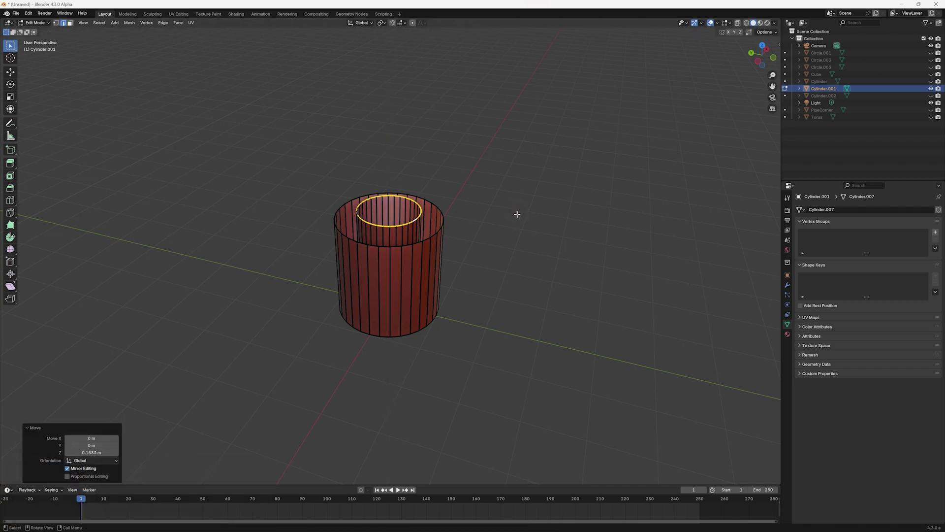
Bridge the outer top loop to the raised inner loop and view from the front.
alt+shift+click(437, 234)
click(163, 23)
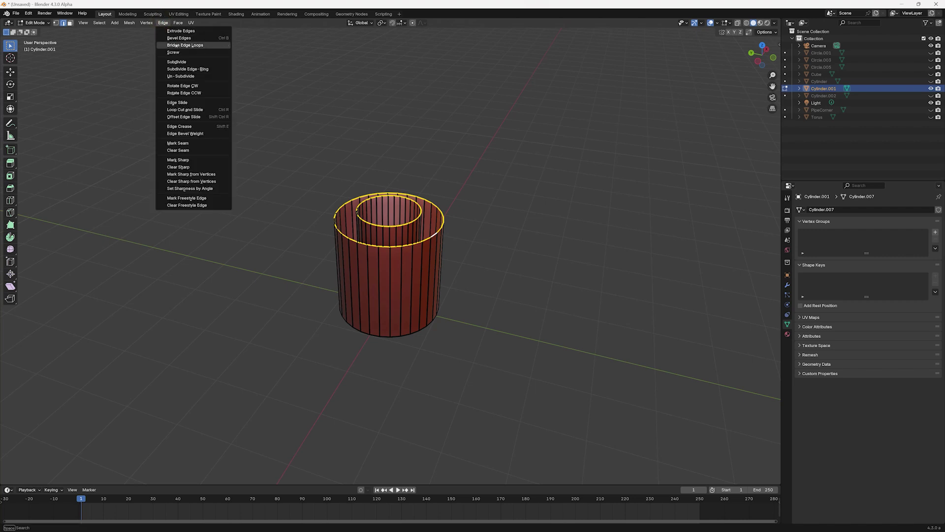
click(187, 46)
click(472, 206)
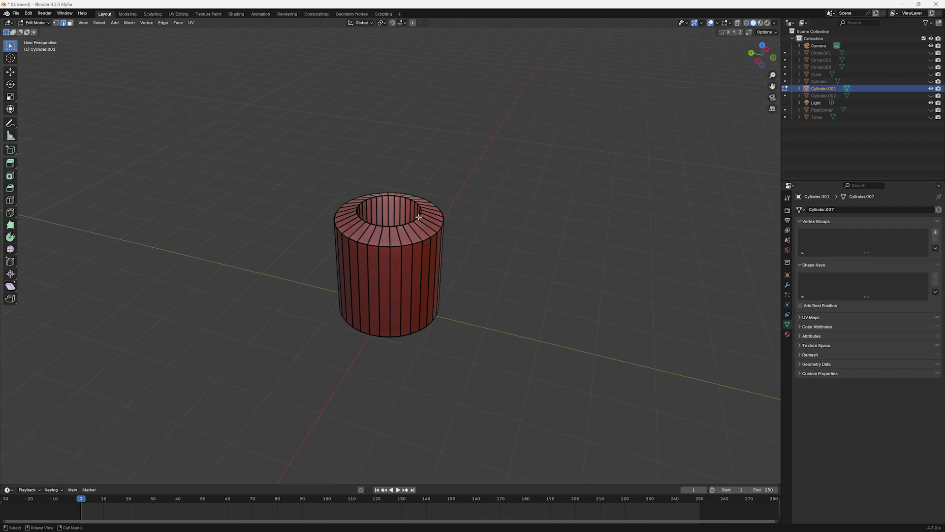
alt+click(418, 216)
key(1)
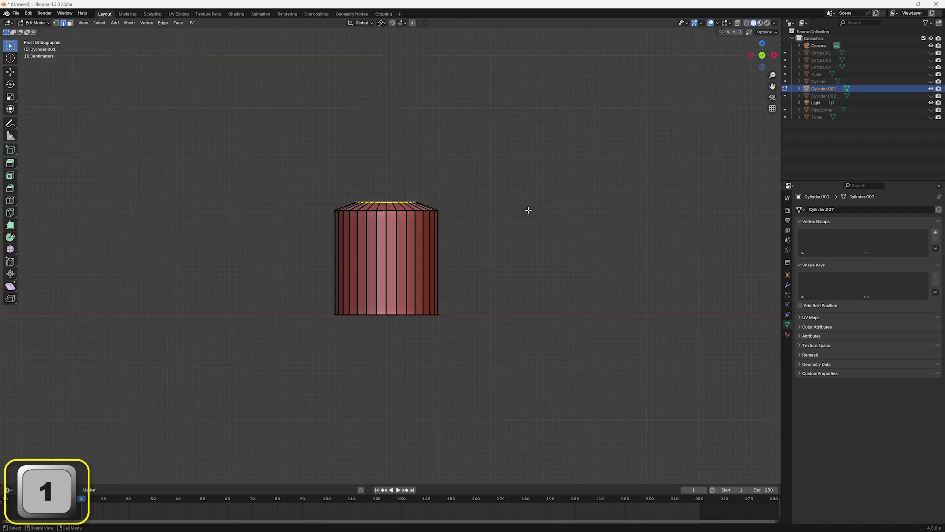